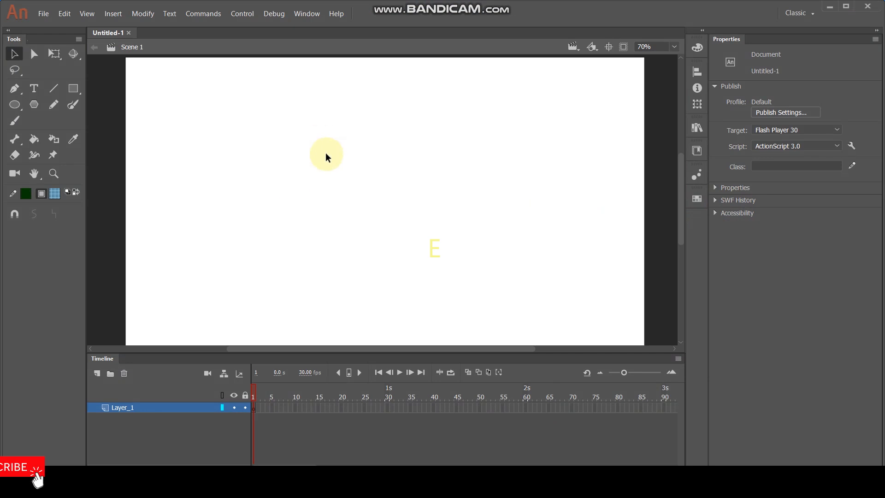
Step: Draw a circle with the Oval tool in the upper-middle area of the stage
key(space)
drag(343, 196, 354, 193)
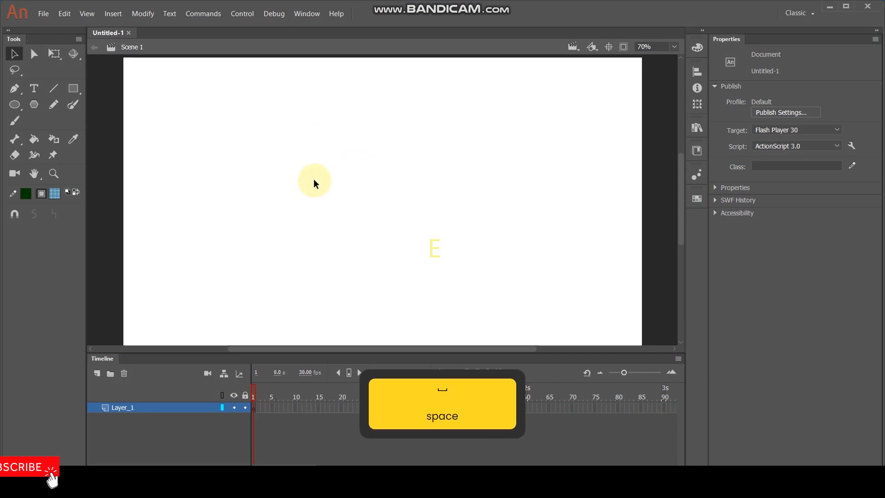
key(o)
drag(326, 161, 364, 204)
ctrl+scroll(339, 173, up, 2)
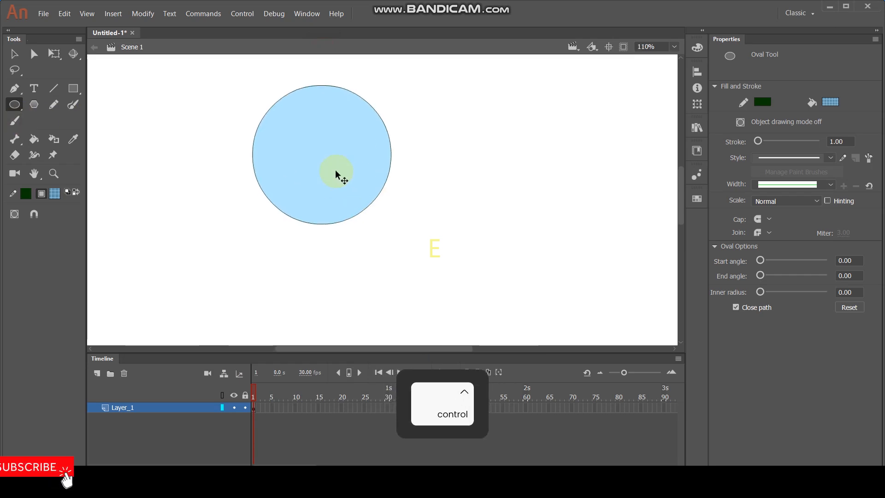
Step: Choose an orange fill colour and fill the circle with the Paint Bucket
click(56, 193)
drag(221, 210, 319, 203)
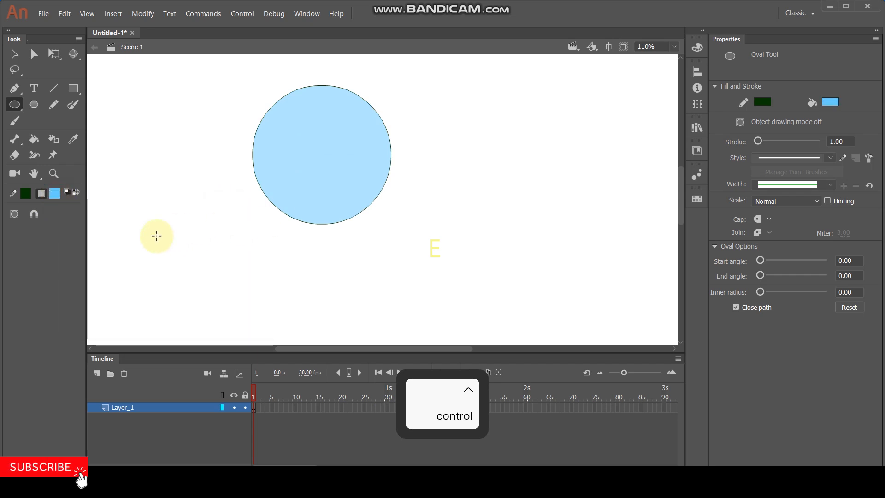
click(55, 195)
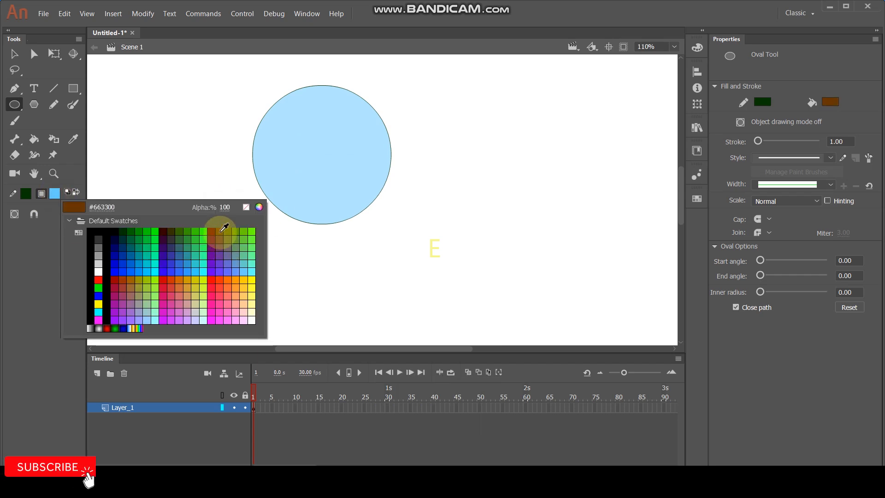
click(222, 230)
click(61, 197)
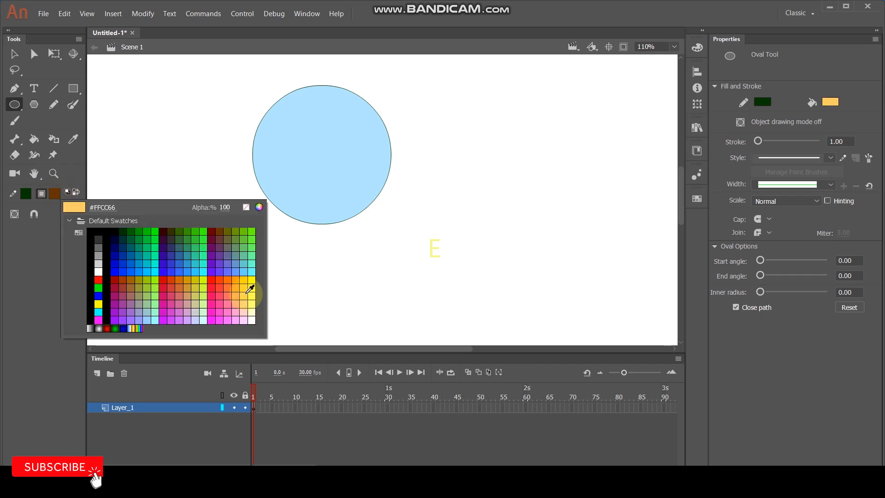
click(231, 273)
click(34, 139)
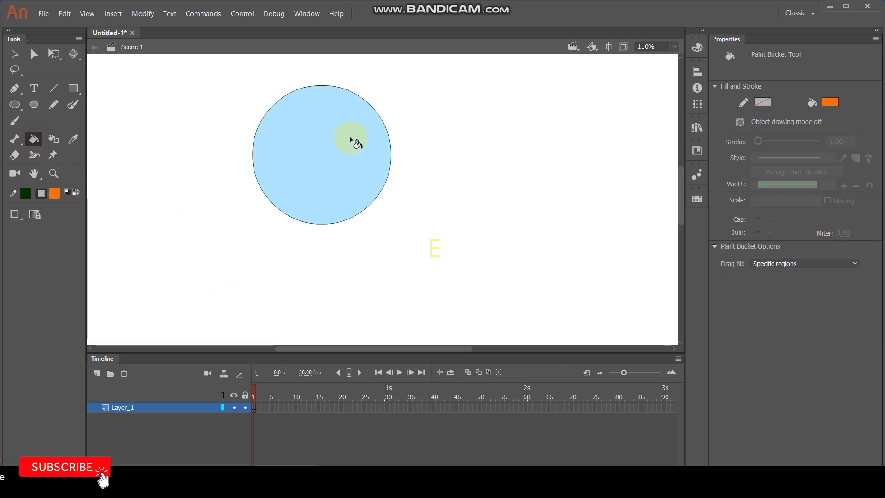
click(316, 164)
Step: Recolour the circle's fill pink
click(55, 194)
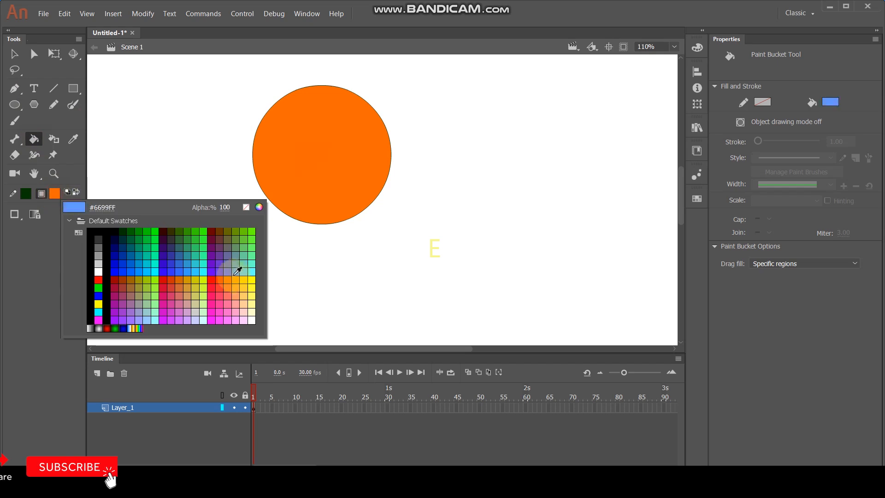
click(229, 300)
click(318, 186)
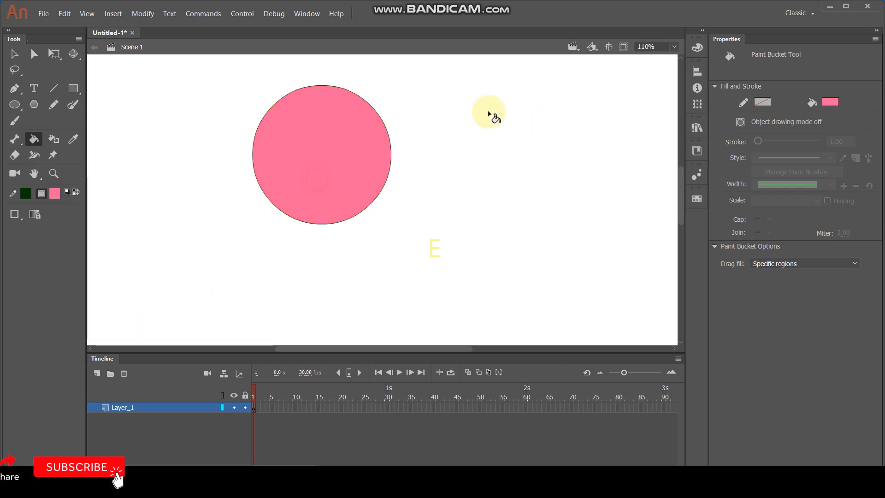
Step: Draw an eye in the upper right part of the circle from three nested ovals for eyeball, pupil and highlight
click(19, 108)
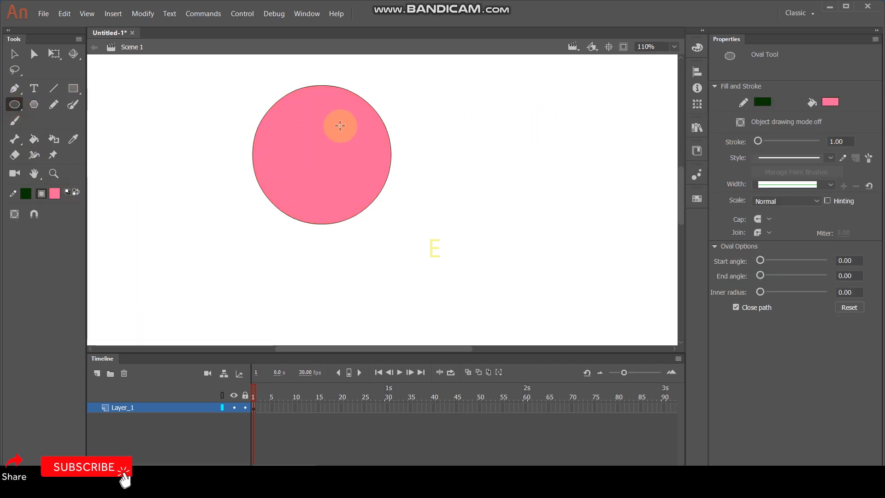
drag(334, 120, 355, 154)
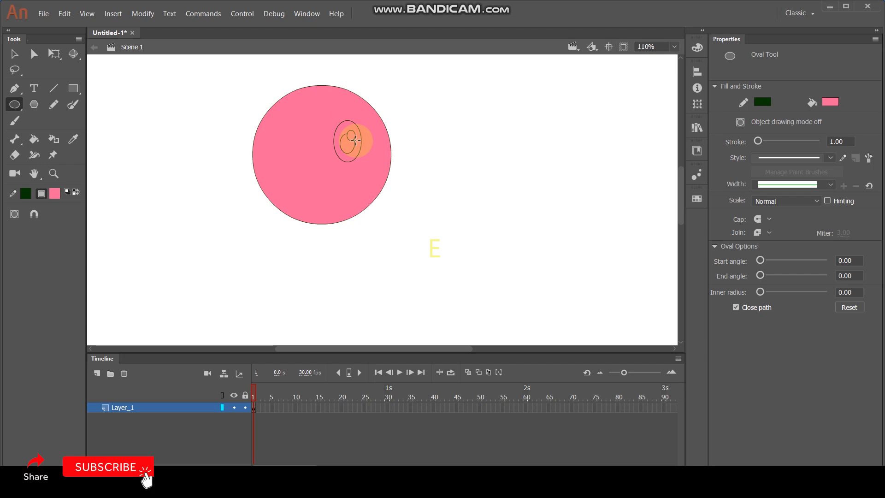
Step: Fill the eye's outer oval with white and its pupil with black
key(i)
click(444, 148)
click(343, 128)
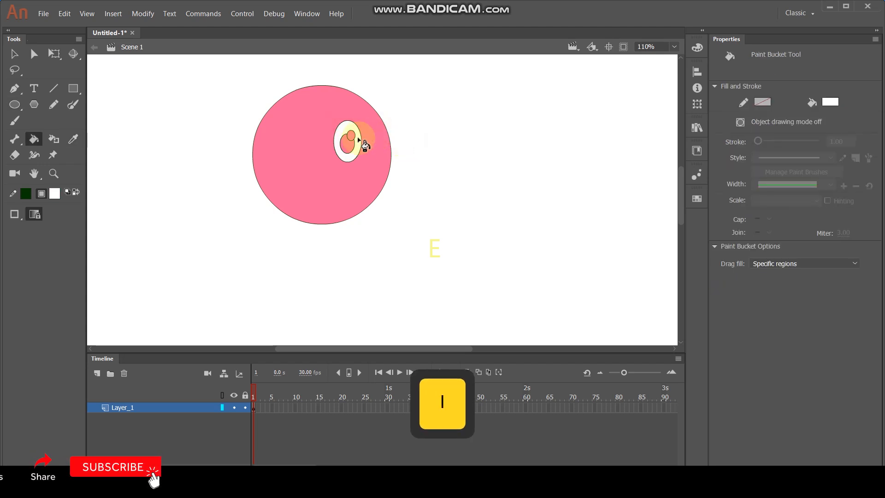
click(54, 193)
click(99, 233)
click(345, 153)
Step: Fill the small highlight oval in the pupil with white and delete its outline
key(i)
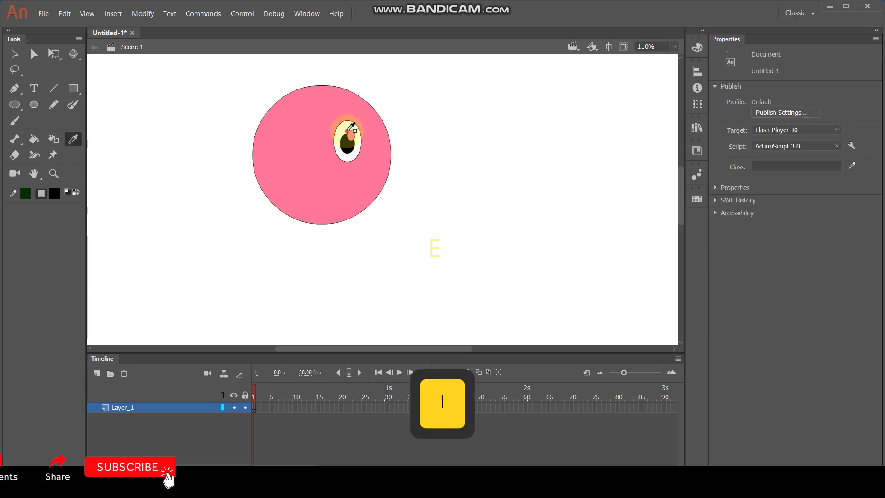
click(353, 126)
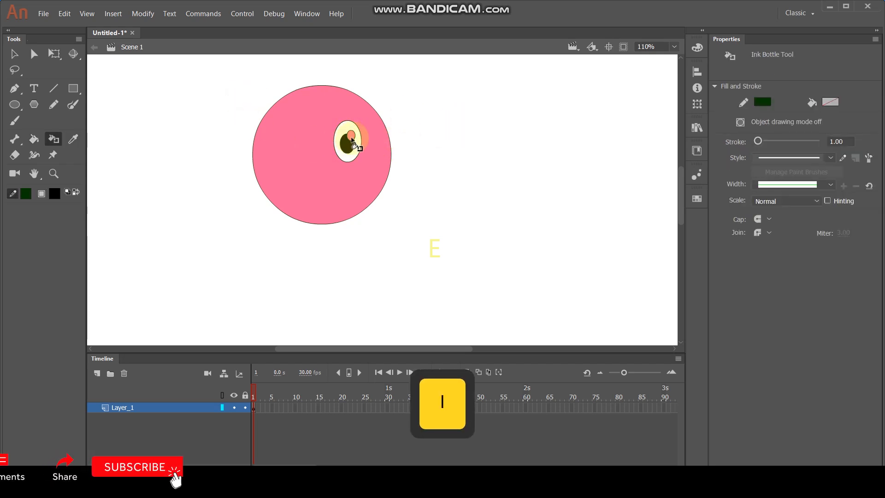
click(37, 141)
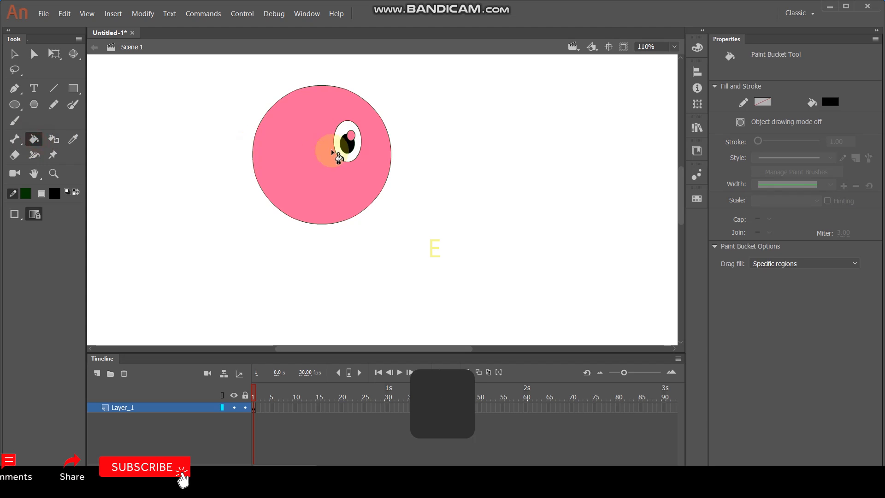
key(i)
click(346, 126)
click(351, 135)
click(13, 56)
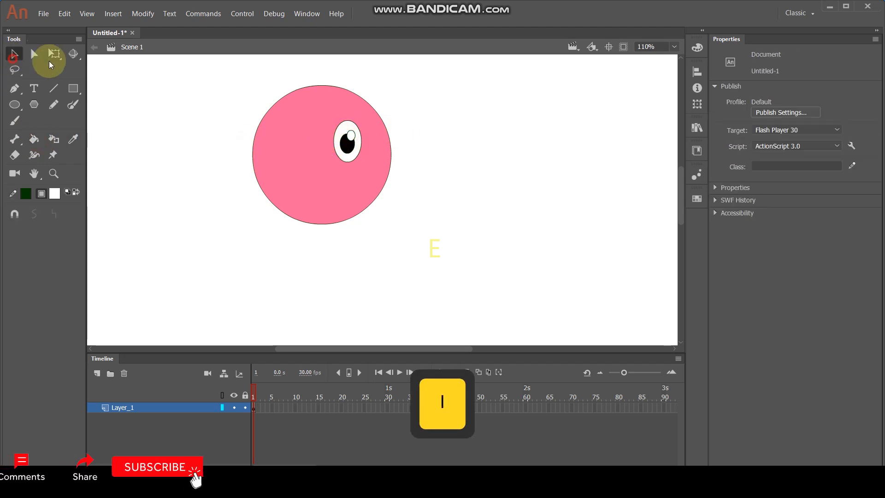
click(353, 137)
key(Delete)
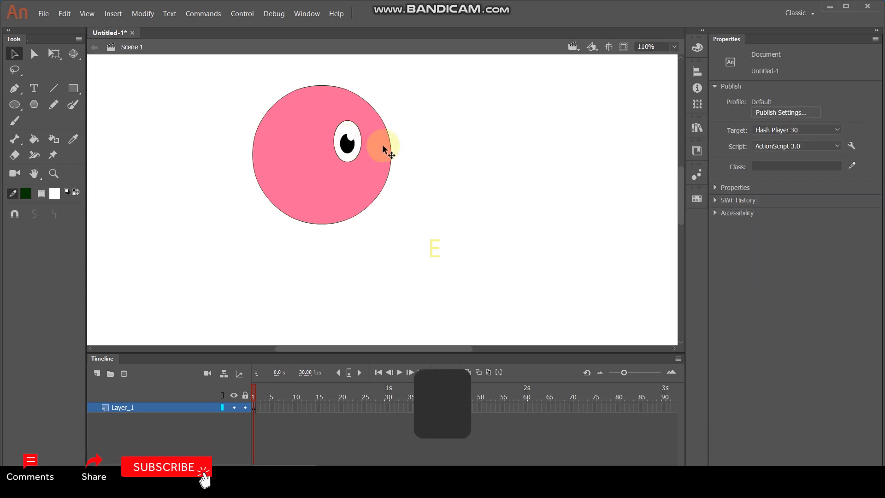
click(77, 108)
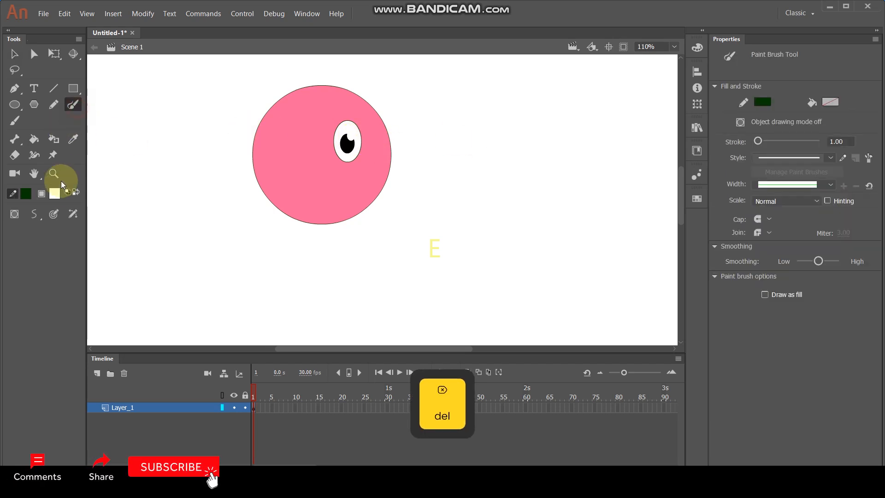
mouse_move(391, 161)
mouse_down()
mouse_move(397, 154)
mouse_move(404, 165)
mouse_move(388, 169)
mouse_up()
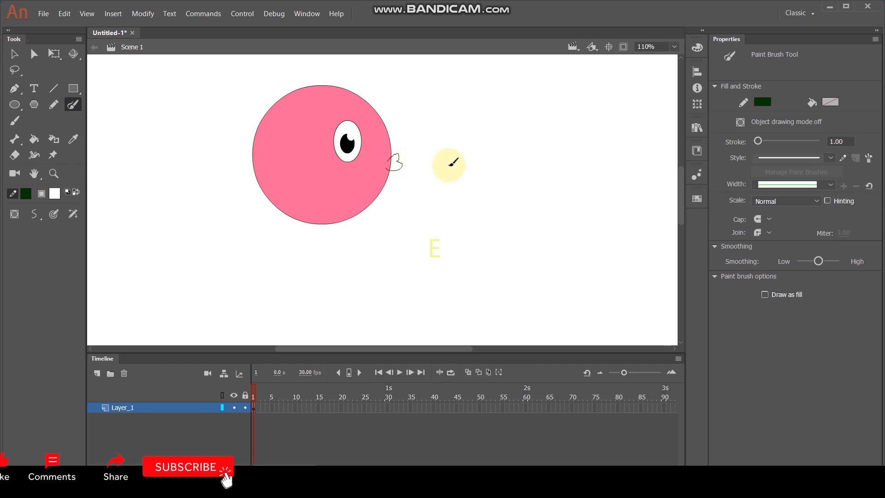
ctrl+scroll(369, 149, up, 5)
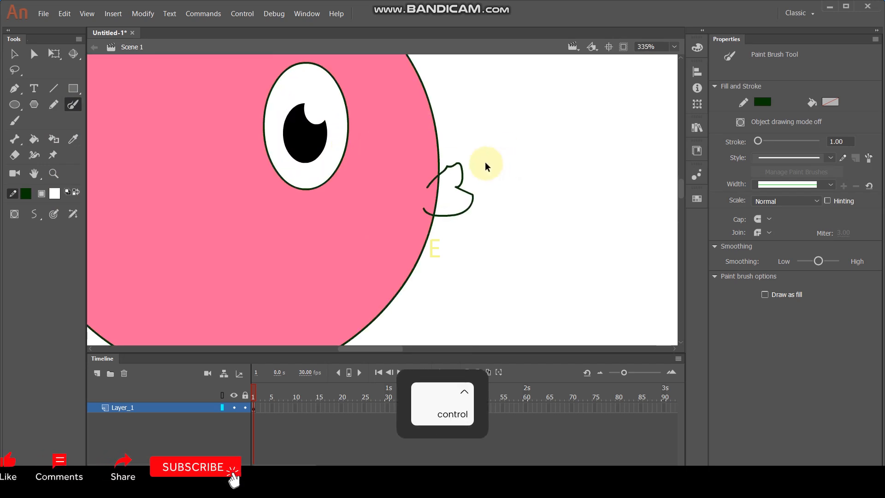
key(ctrl+z)
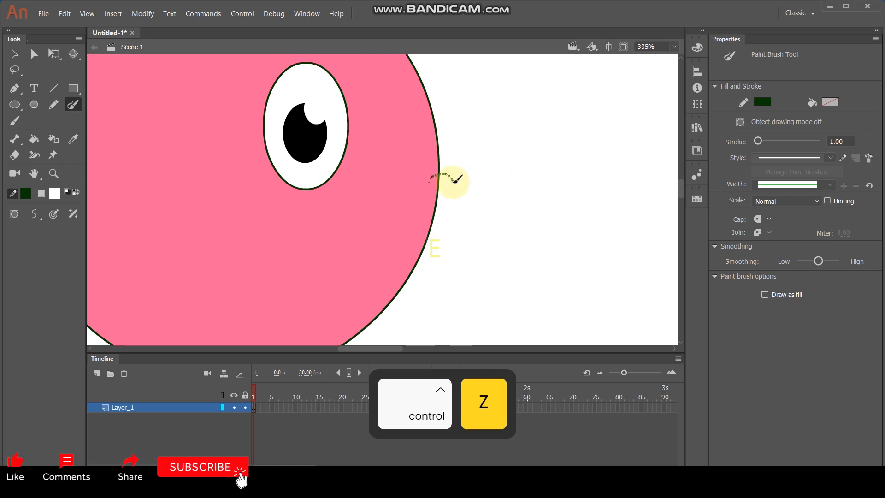
Step: Sketch a small pair of lips on the circle's right edge with the Paint Brush and fill the protruding part red
drag(458, 189, 435, 203)
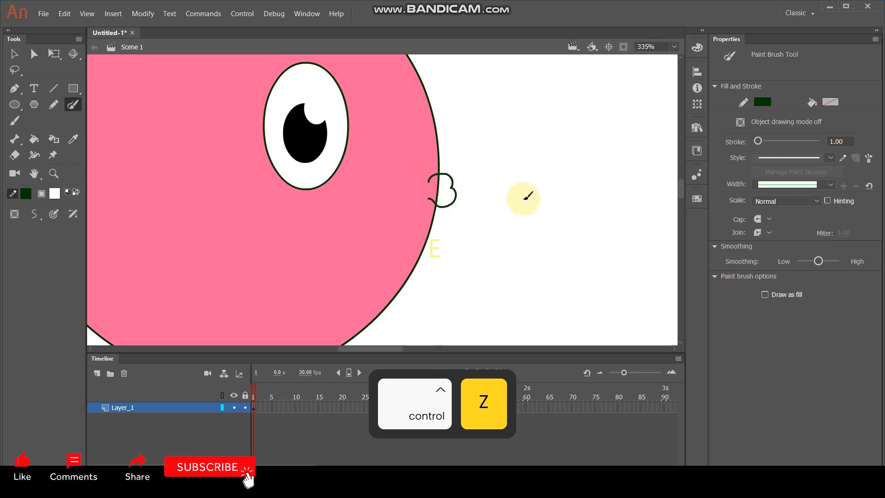
click(54, 194)
click(99, 278)
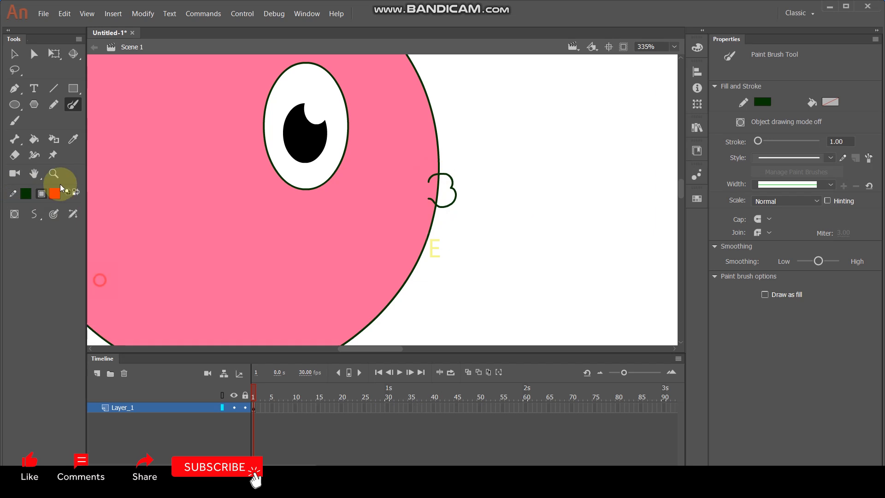
click(33, 140)
click(445, 194)
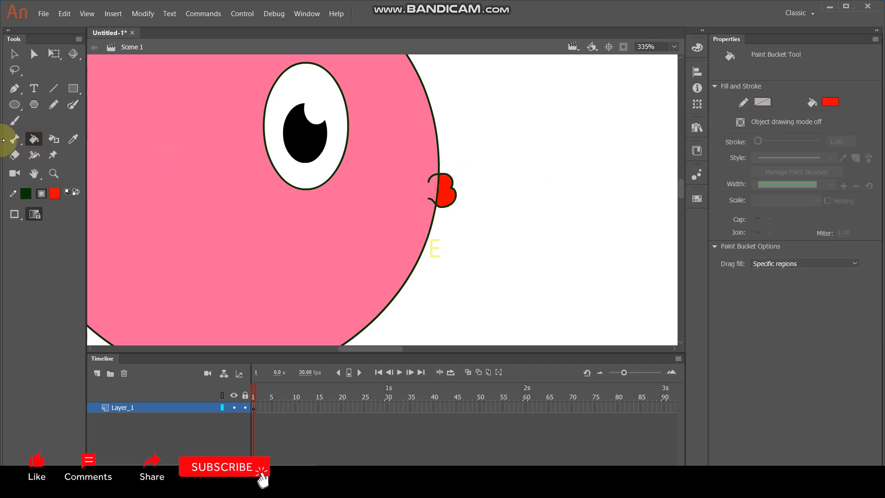
Step: Delete the outline around the lips and the pink circle
click(14, 54)
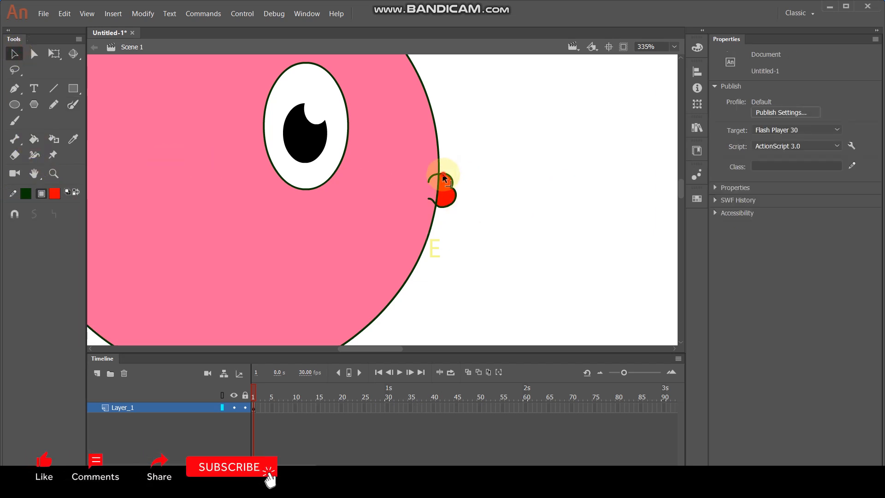
click(444, 177)
key(Delete)
Step: Draw the curved outer outline of an ear to the left of the eye with the Paint Brush
scroll(446, 153, down, 2)
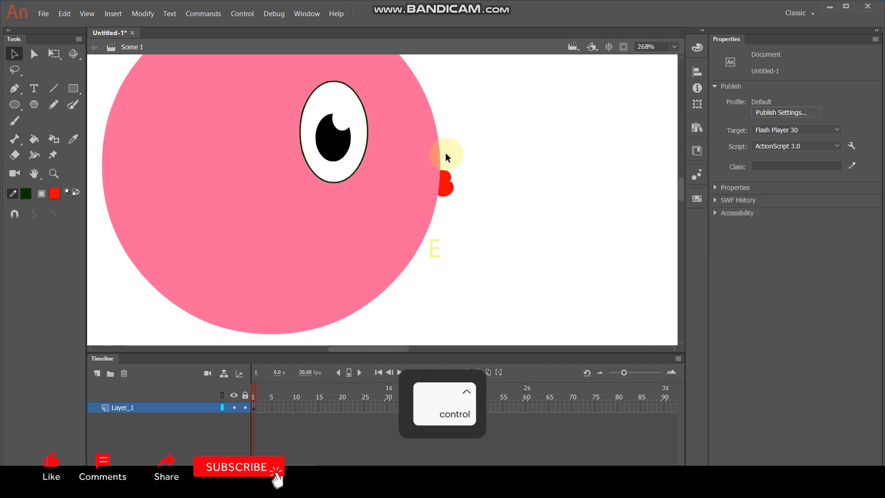
scroll(295, 167, up, 1)
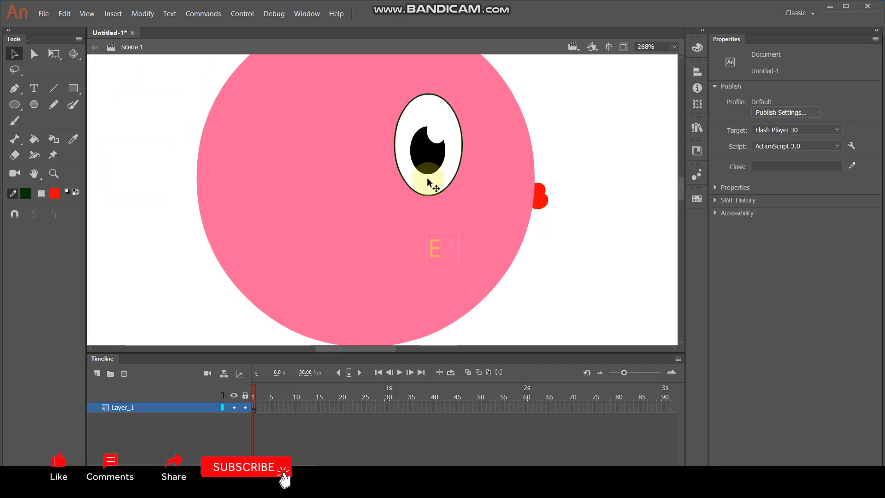
scroll(436, 180, down, 2)
scroll(406, 174, up, 1)
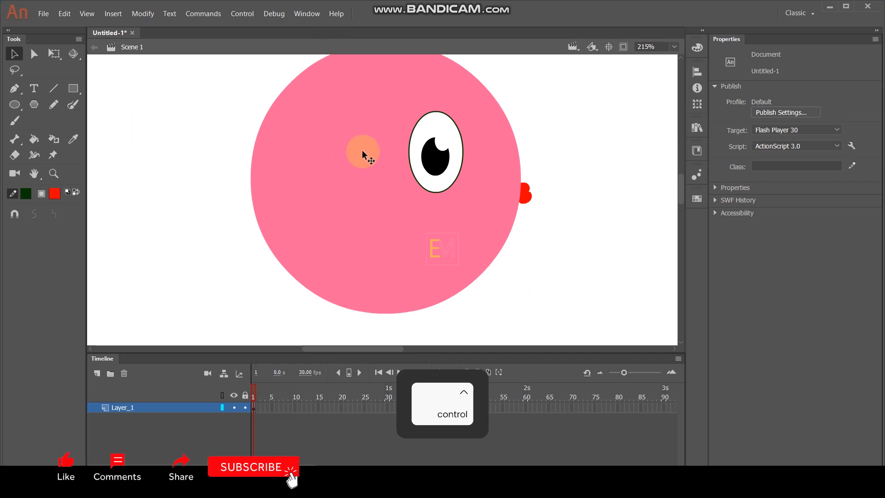
scroll(363, 153, up, 1)
click(71, 104)
mouse_move(340, 153)
mouse_down()
mouse_move(336, 138)
mouse_move(312, 141)
mouse_move(300, 164)
mouse_move(335, 198)
mouse_up()
mouse_move(321, 158)
mouse_down()
mouse_move(333, 179)
mouse_move(316, 170)
mouse_up()
scroll(330, 173, up, 3)
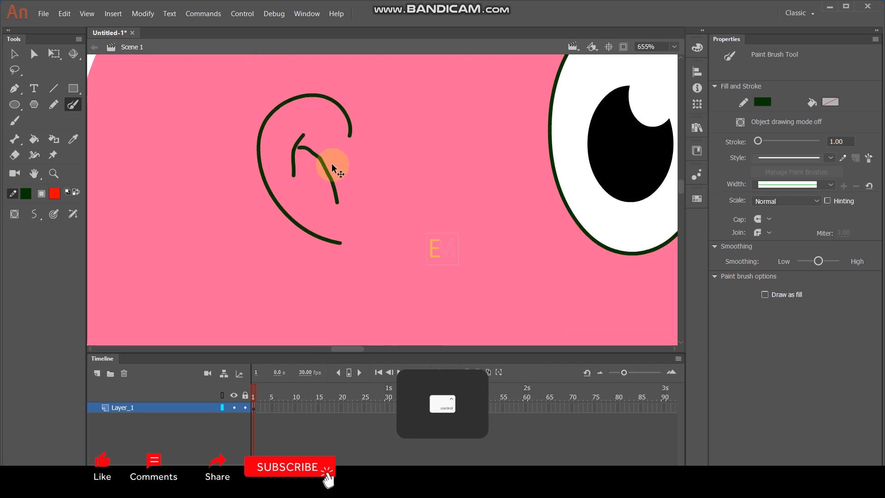
key(ctrl+z)
key(ctrl+z)
Step: Draw a diagonal line inside the ear with the Line tool and bend it into an outward curve
click(53, 87)
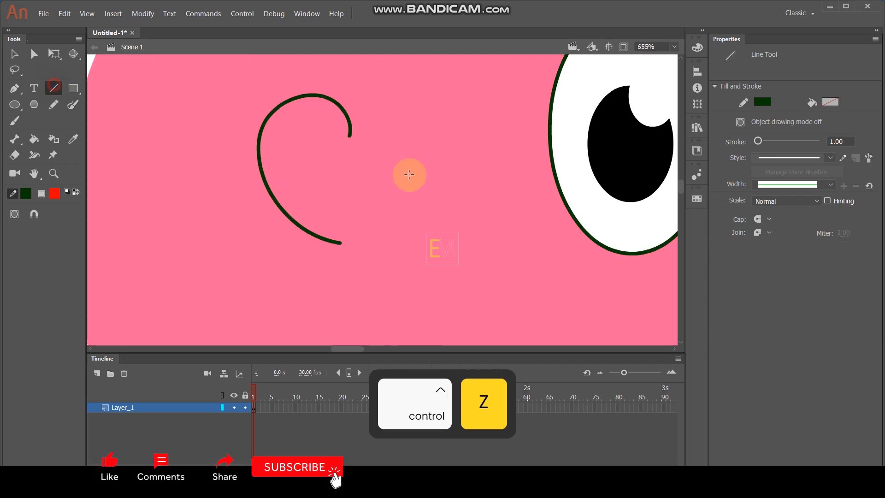
drag(299, 144, 348, 217)
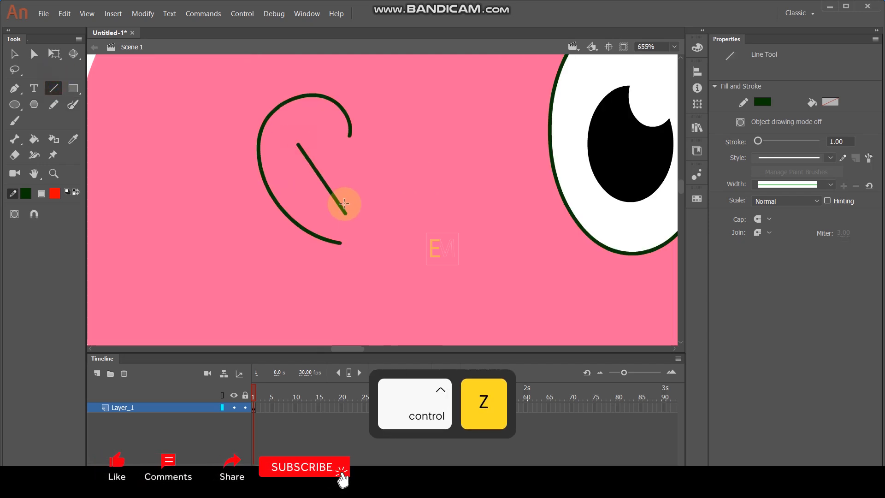
key(v)
mouse_move(317, 173)
mouse_down()
mouse_move(326, 168)
mouse_move(320, 158)
mouse_up()
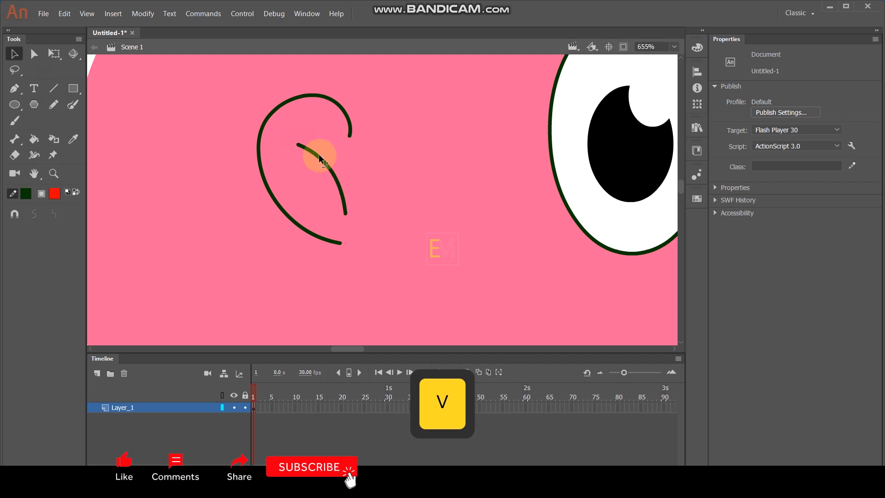
Step: Brush a short curved stroke across the upper end of the inner ear line
click(59, 103)
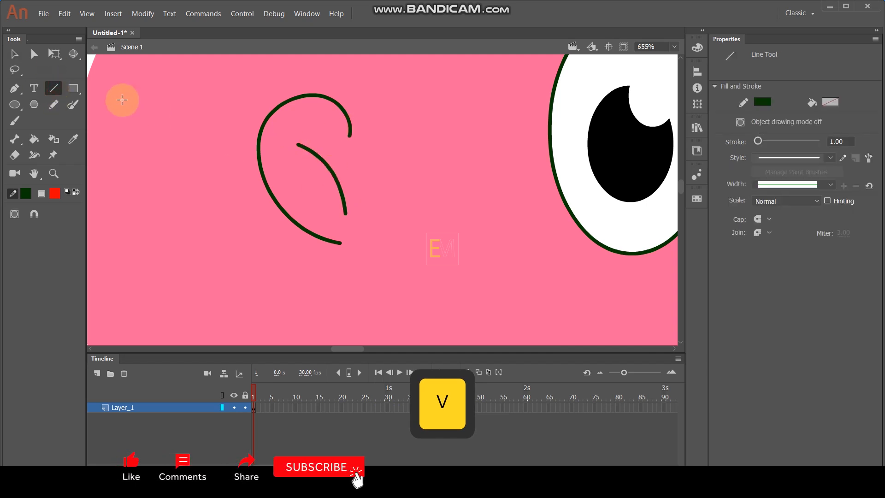
click(72, 105)
drag(312, 129, 298, 164)
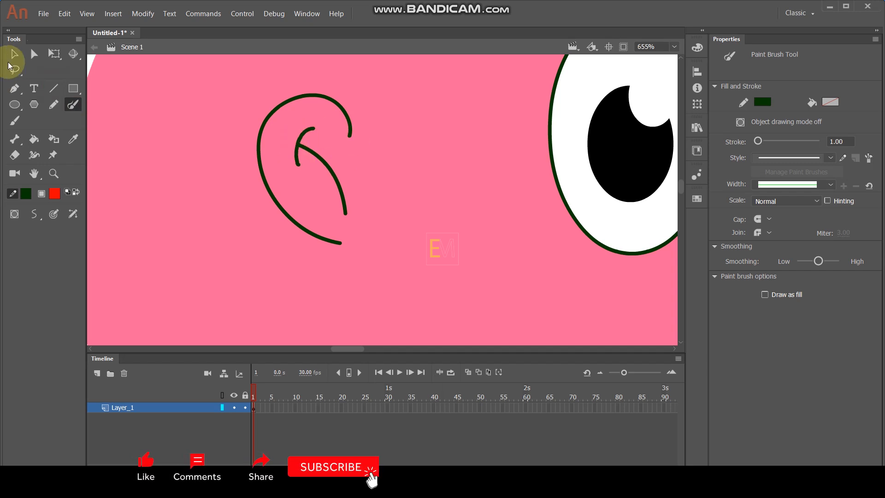
Step: Select the whole head drawing and convert it to a graphic symbol
click(12, 58)
scroll(395, 153, down, 5)
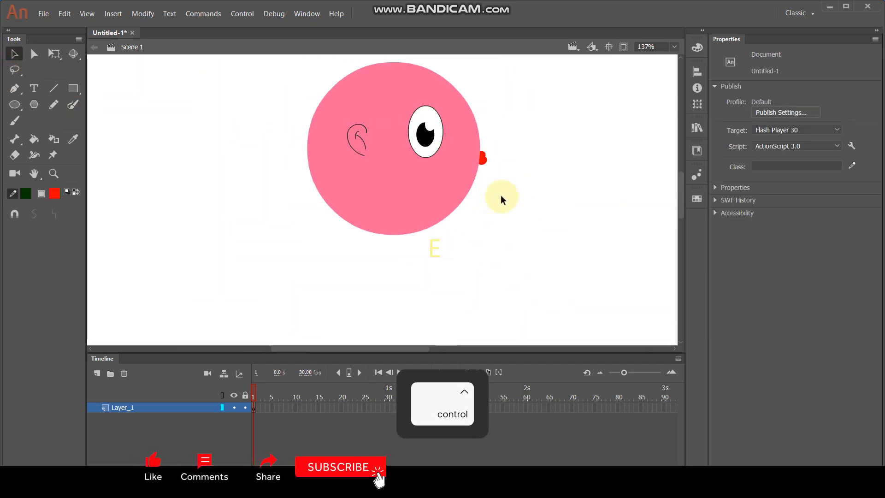
drag(277, 61, 512, 248)
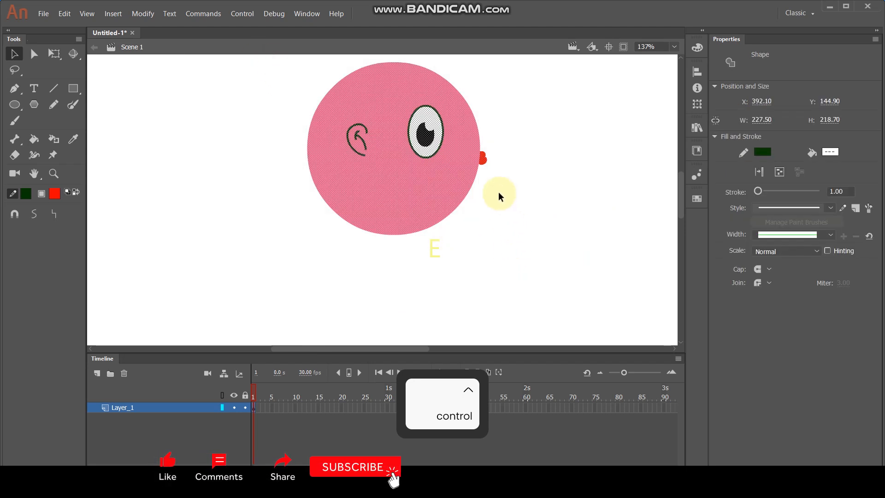
key(F8)
click(592, 122)
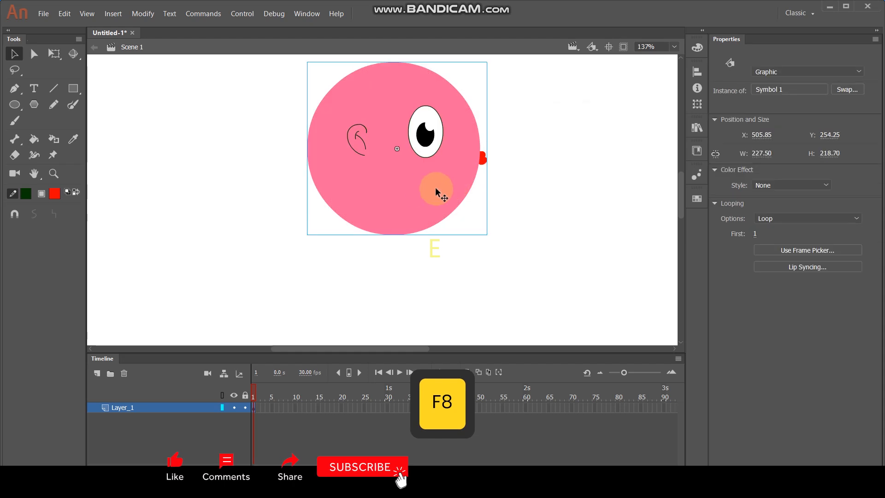
Step: Open the head symbol for editing, lock Layer_1 and add a new layer above it
double_click(421, 181)
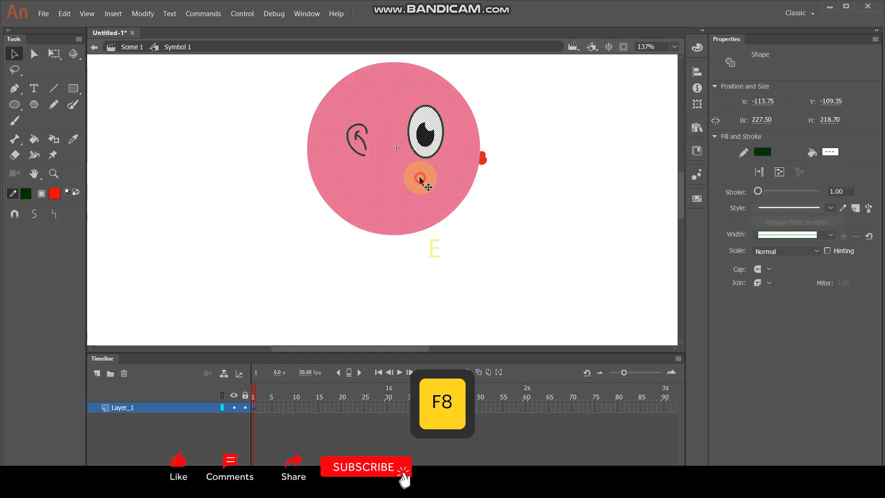
click(246, 407)
click(96, 374)
Step: Draw a narrow vertical red rectangle about 14 by 327 px as a leg below the head and delete its outline
drag(466, 257, 460, 170)
scroll(413, 169, down, 5)
scroll(433, 213, up, 3)
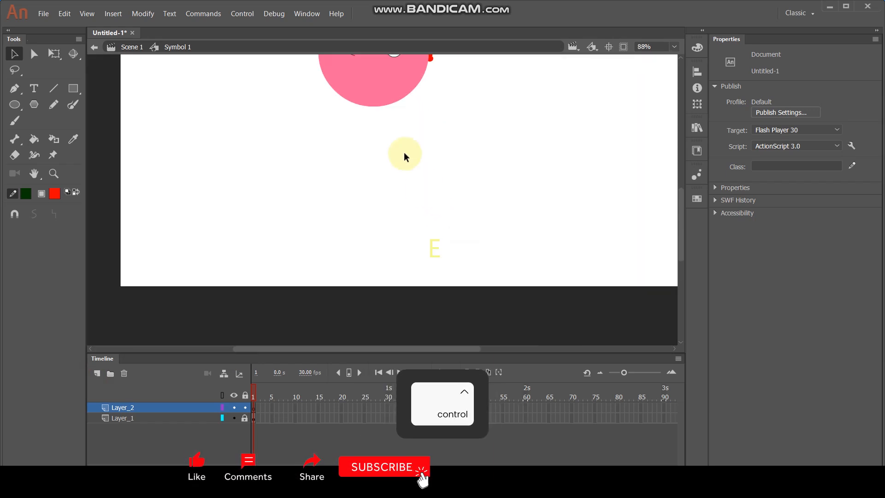
drag(421, 139, 430, 167)
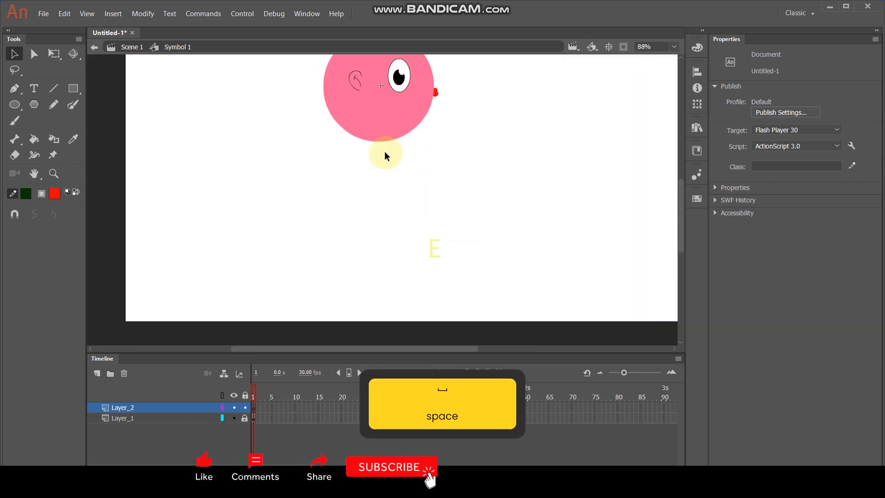
click(73, 89)
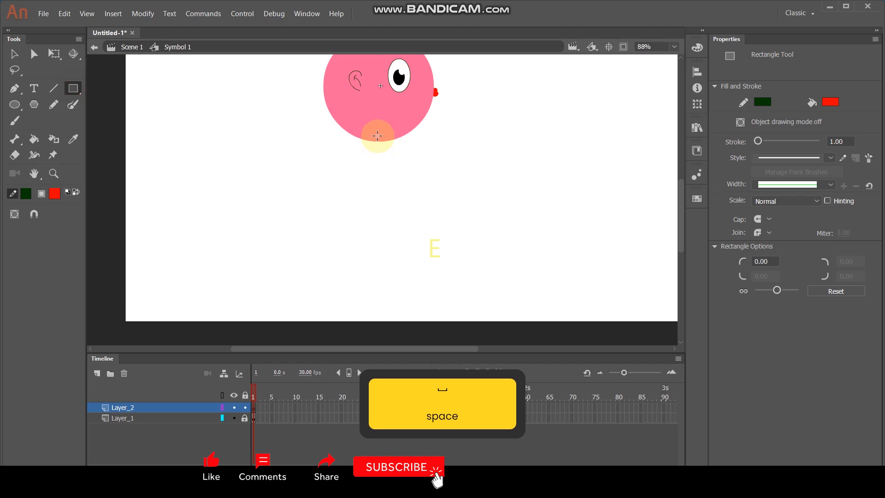
drag(376, 133, 385, 300)
click(14, 54)
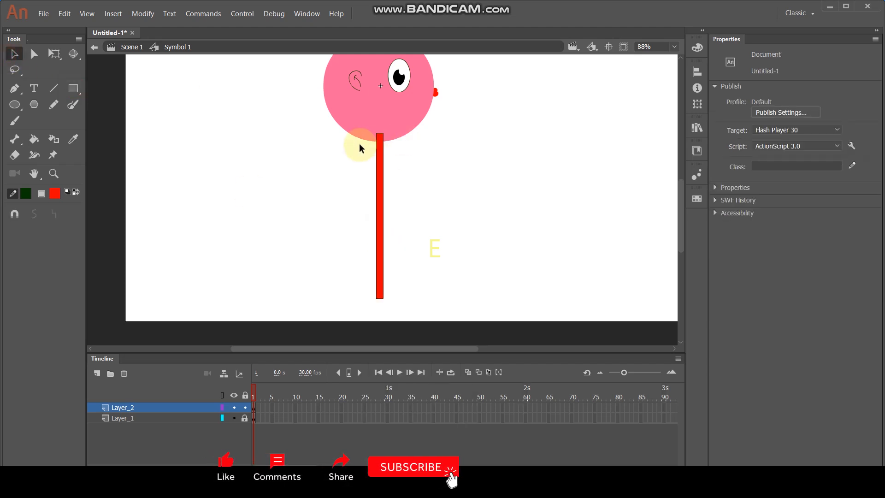
click(382, 137)
key(Delete)
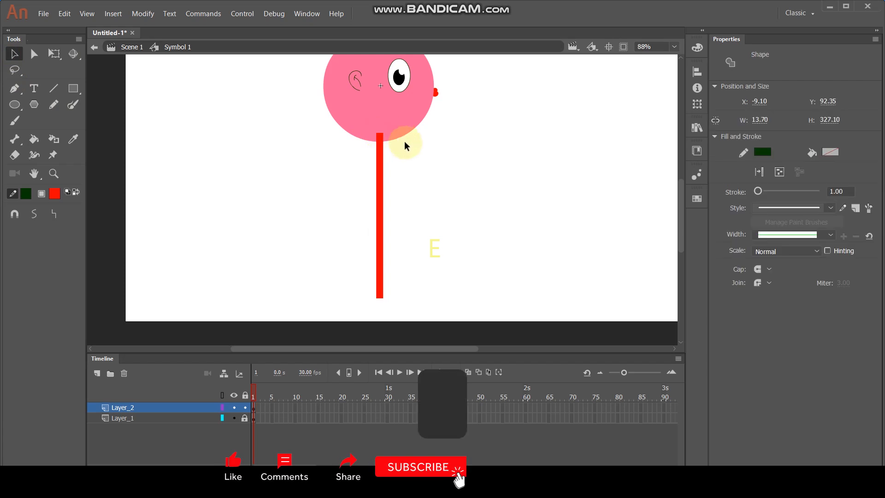
Step: Duplicate Layer_2 and recolor the copied leg olive green
click(198, 408)
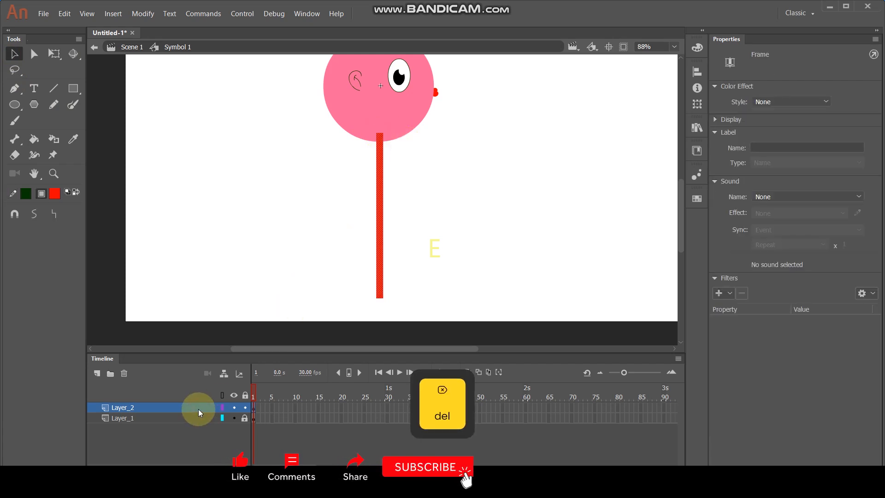
right_click(198, 408)
click(237, 254)
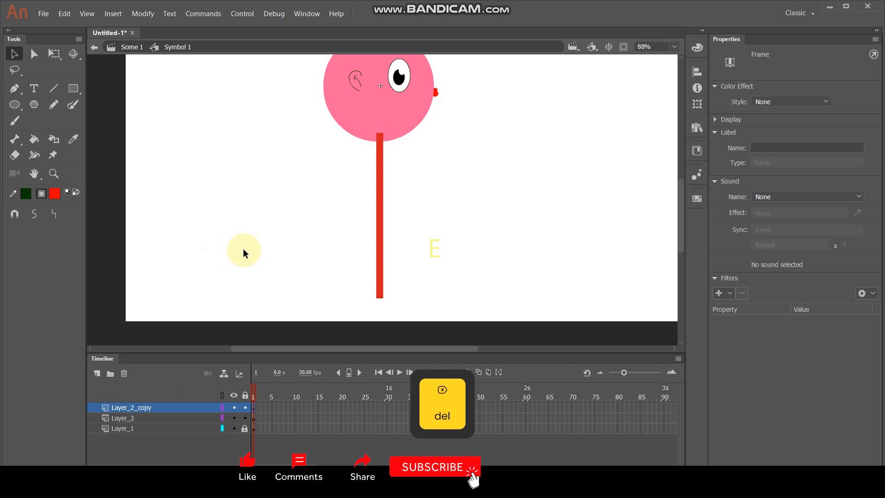
click(54, 193)
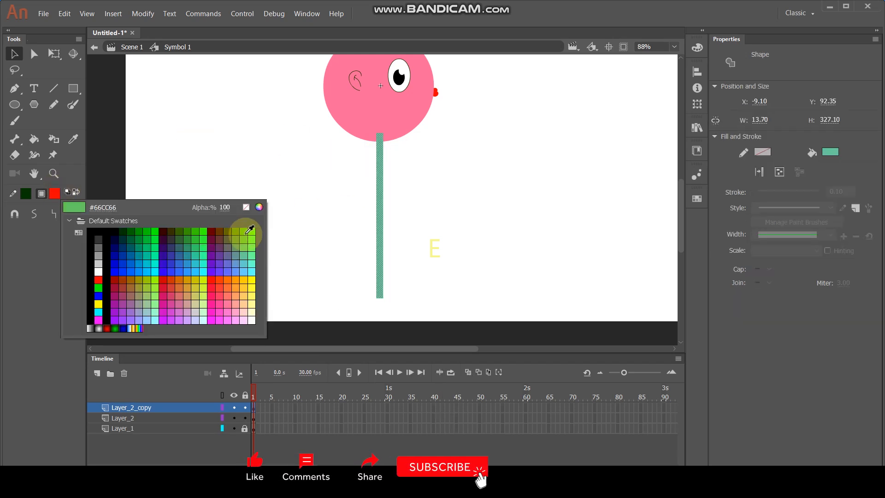
click(240, 229)
click(476, 198)
Step: Move Layer_2 below Layer_1 and lock it, keeping Layer_2_copy as the active layer
drag(157, 417, 159, 442)
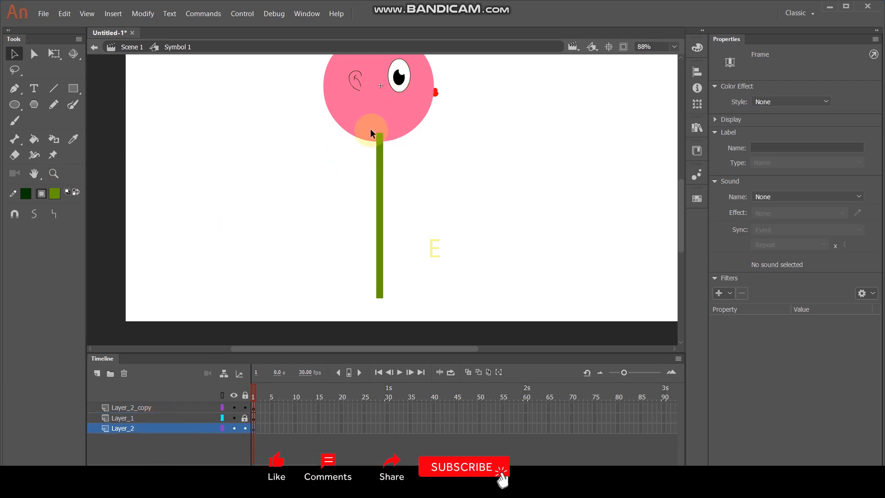
click(187, 407)
click(245, 429)
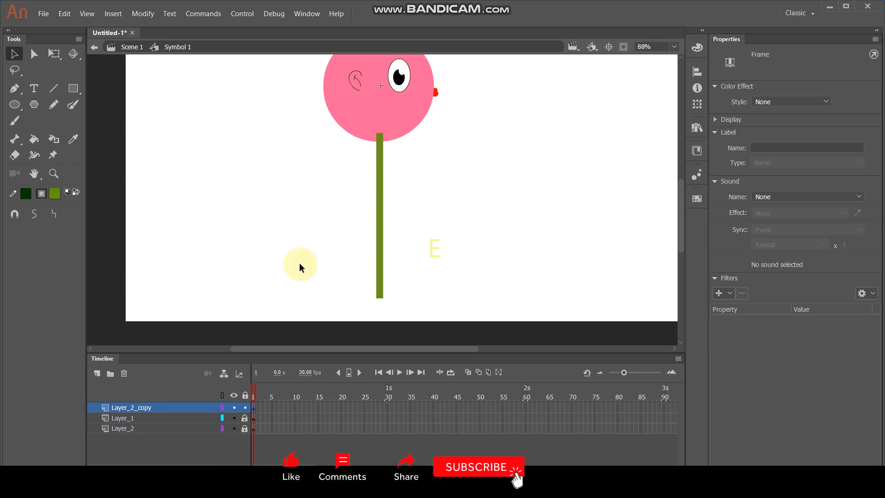
Step: Add two connected bones down the green leg with the Bone tool, from the hip to the foot
scroll(377, 300, up, 1)
click(378, 295)
key(space)
drag(461, 199, 456, 210)
click(15, 139)
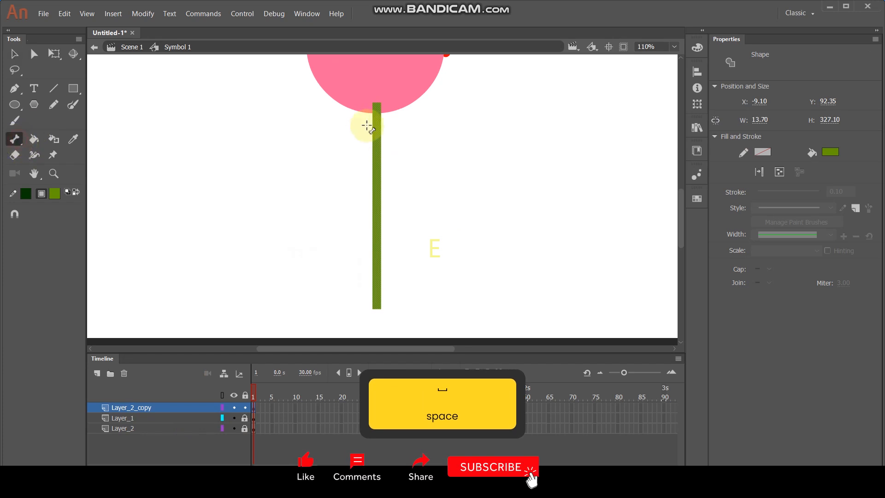
drag(378, 106, 377, 305)
key(e)
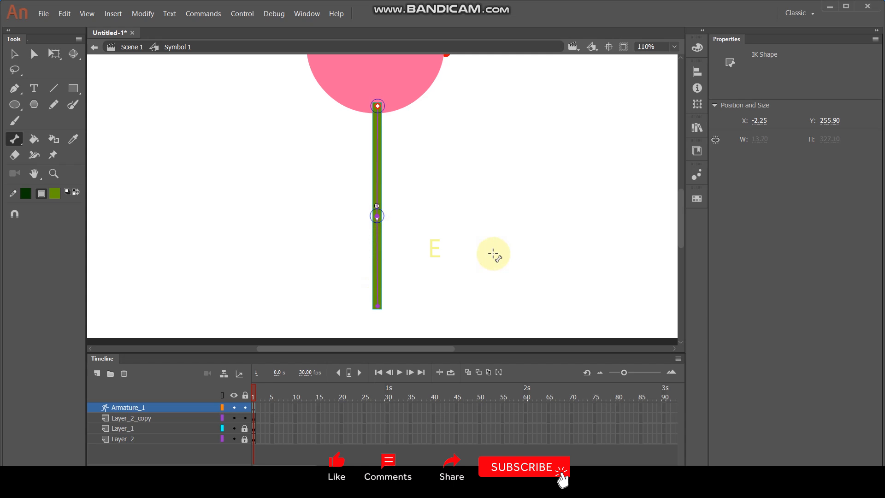
Step: Delete the emptied Layer_2_copy layer
click(15, 54)
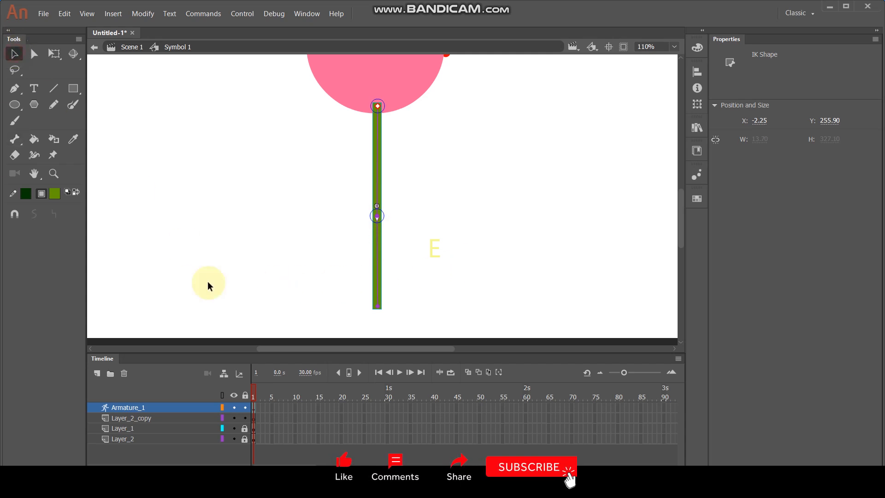
click(132, 420)
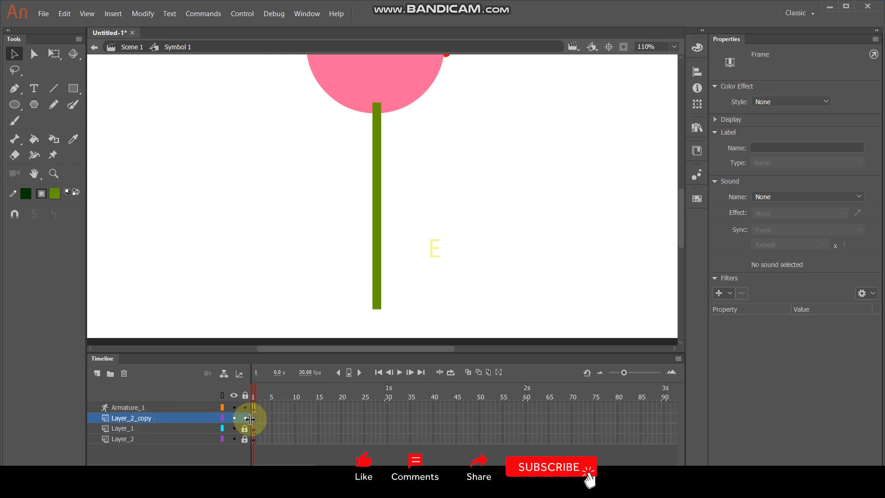
click(123, 375)
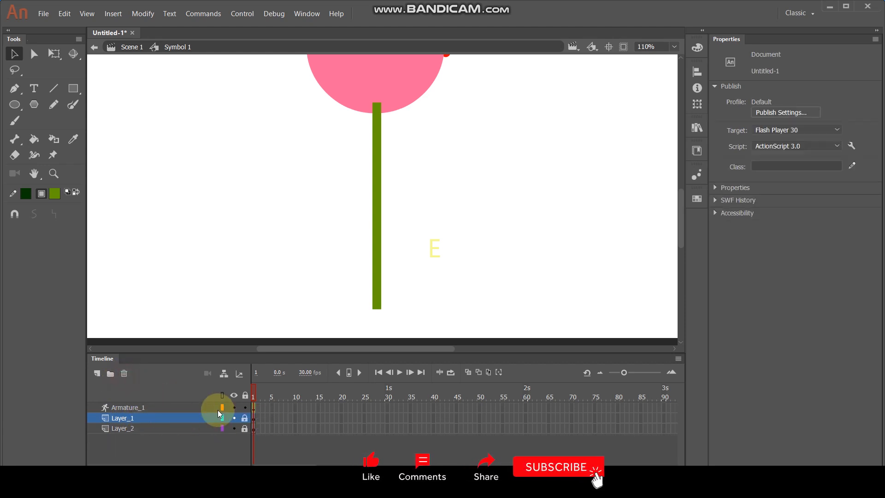
Step: Isolate the red leg by locking Armature_1, unlocking Layer_2, and hiding Armature_1 and Layer_1
click(184, 408)
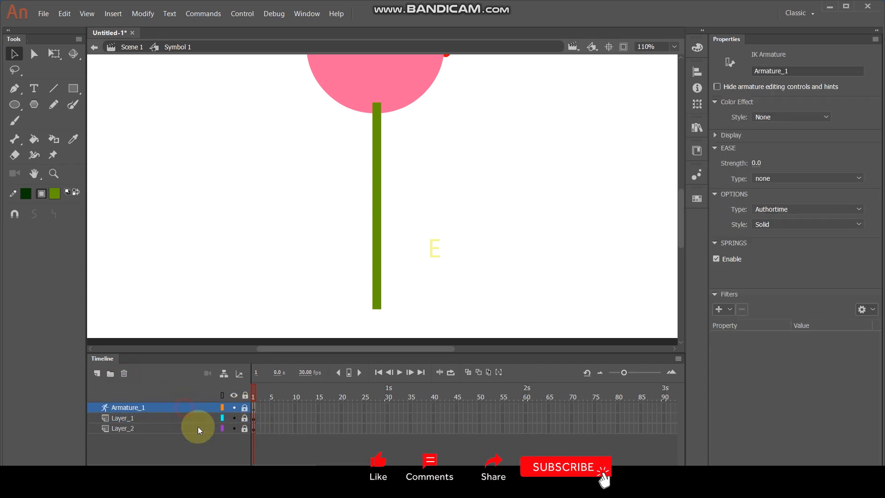
click(201, 428)
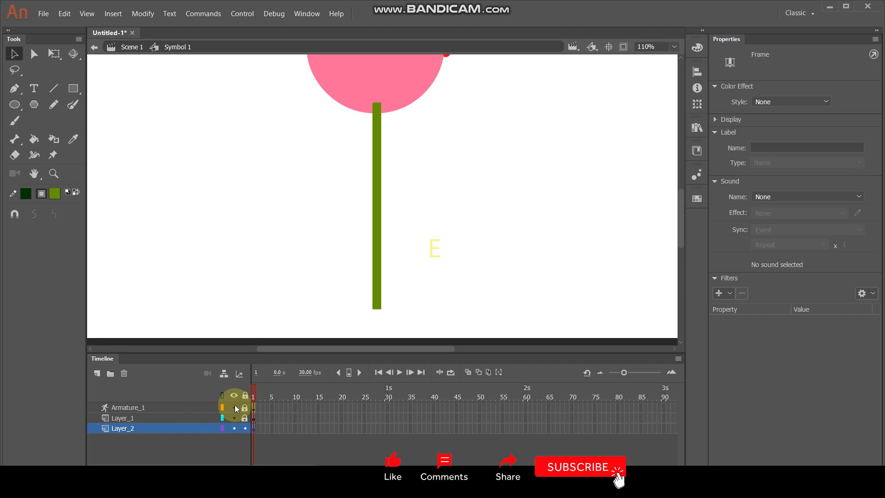
click(234, 417)
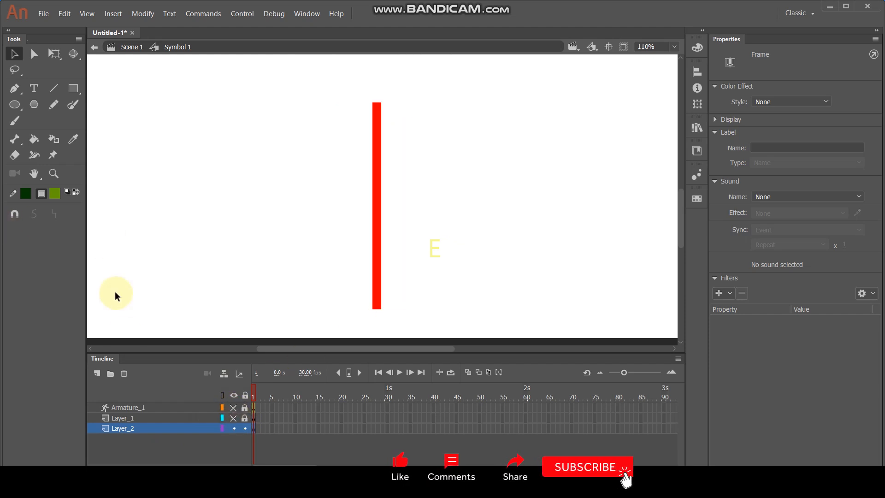
Step: Add two connected bones down the red leg with the Bone tool, from the hip to the foot
click(129, 442)
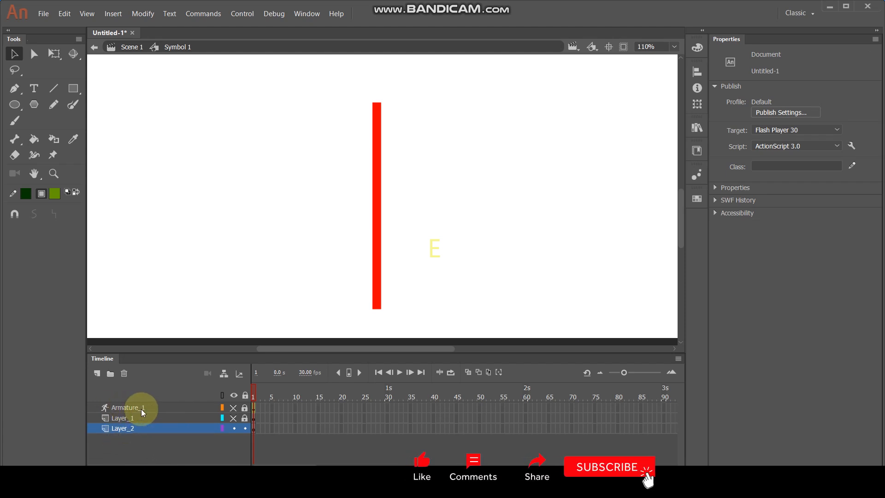
click(22, 138)
drag(376, 105, 376, 226)
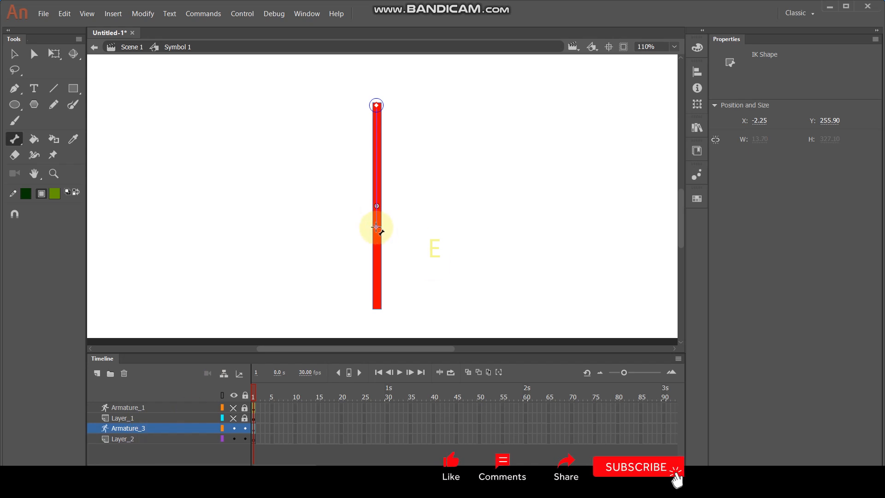
drag(377, 227, 377, 274)
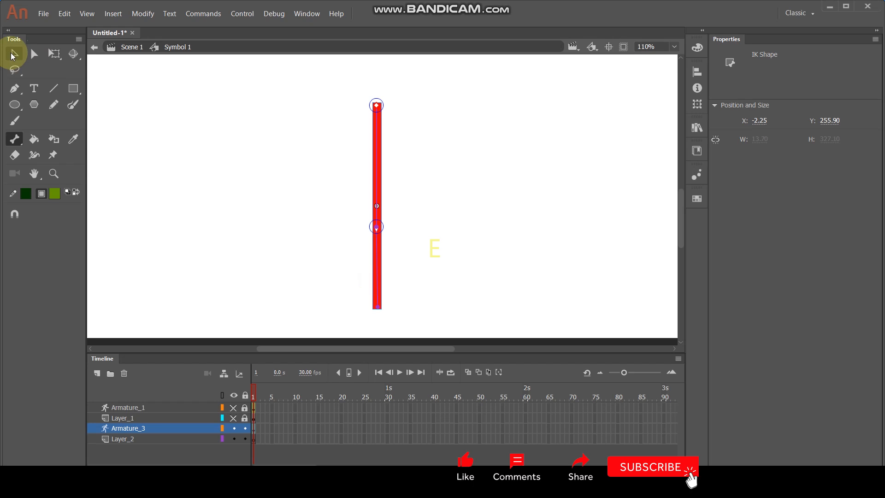
click(13, 55)
Step: Delete the emptied Layer_2 layer and show Armature_1 and Layer_1 again
click(139, 440)
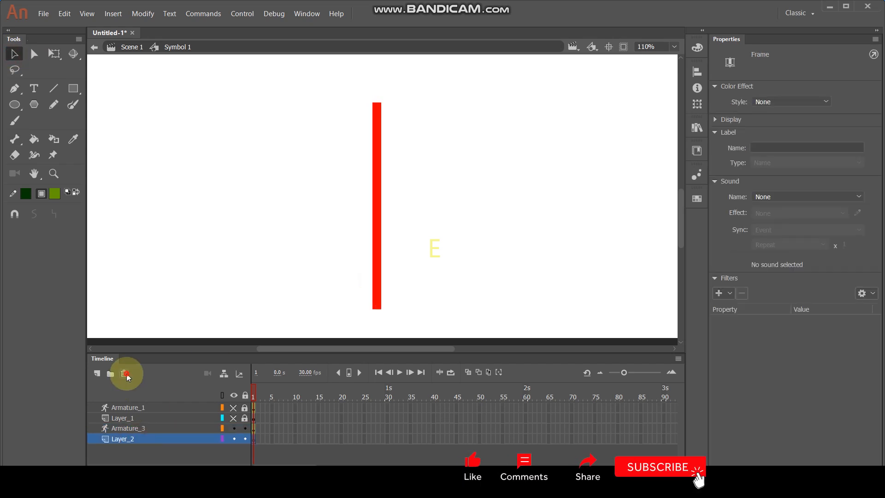
click(125, 373)
click(233, 408)
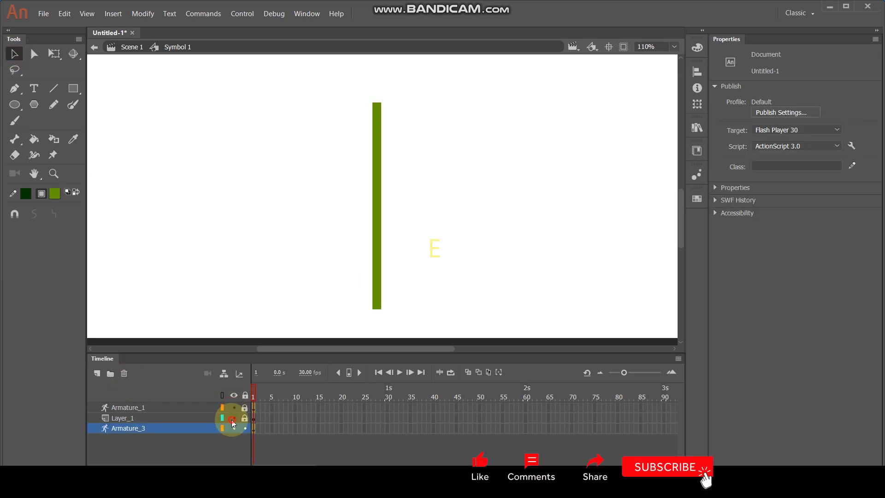
click(232, 418)
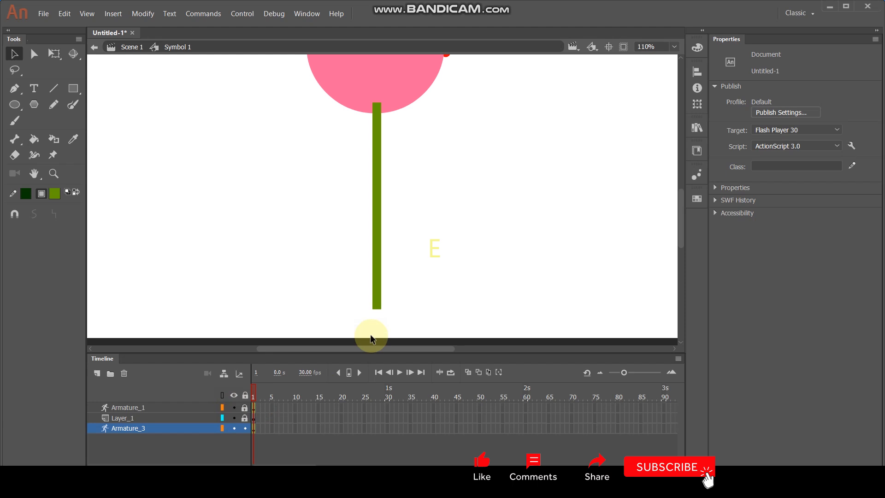
Step: Pose the red leg by swinging its lower bone backward, away from the face side
click(376, 311)
drag(377, 308, 316, 331)
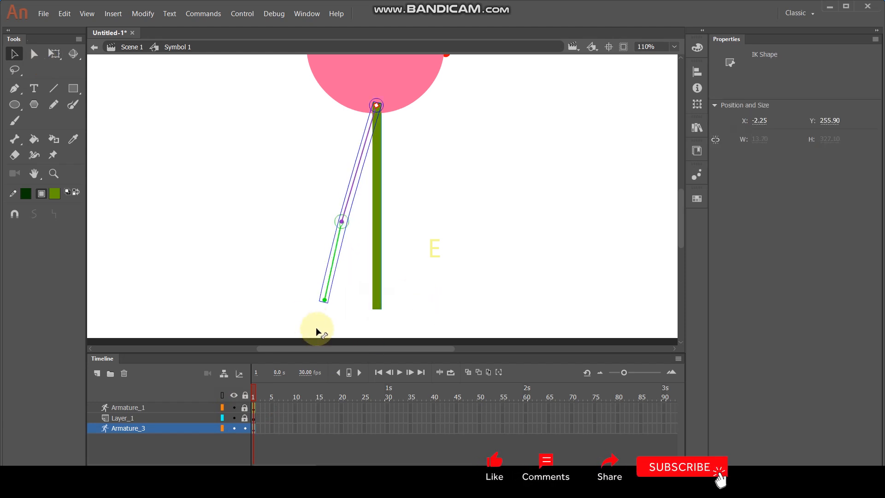
click(377, 310)
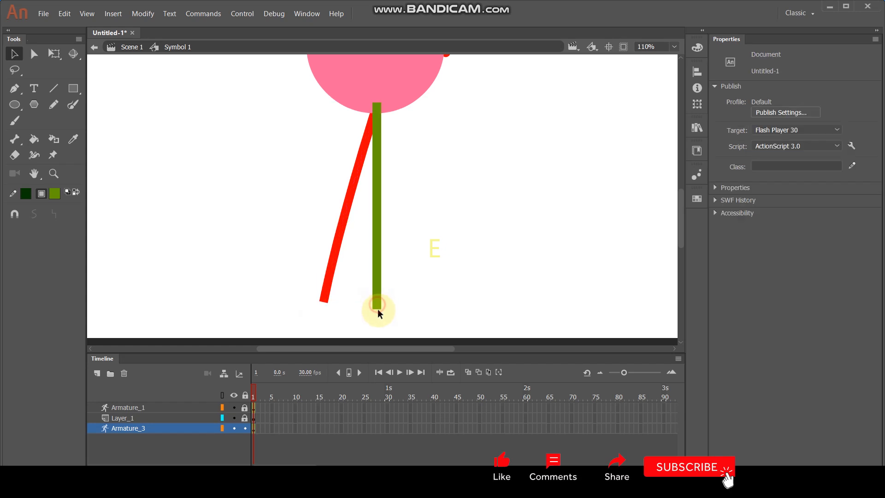
Step: Unlock Armature_1 and swing the green leg forward, opposite the red leg, into a stride pose
click(245, 408)
click(374, 306)
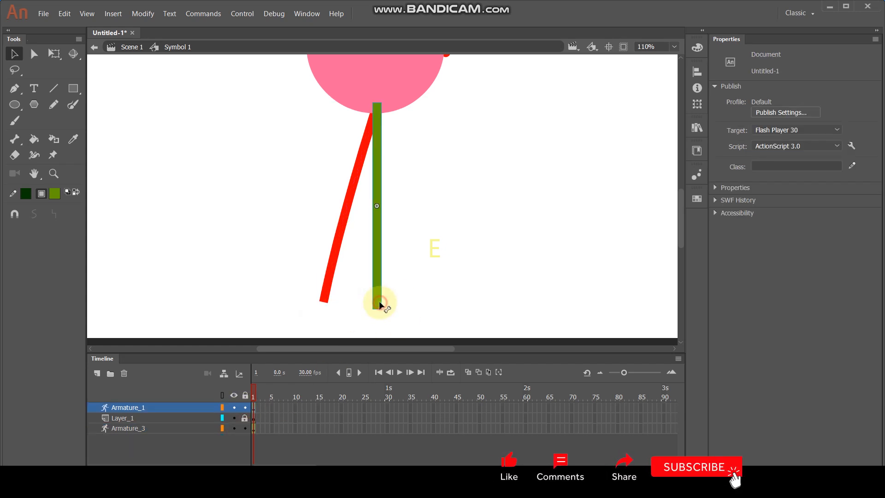
drag(378, 309, 444, 319)
click(483, 250)
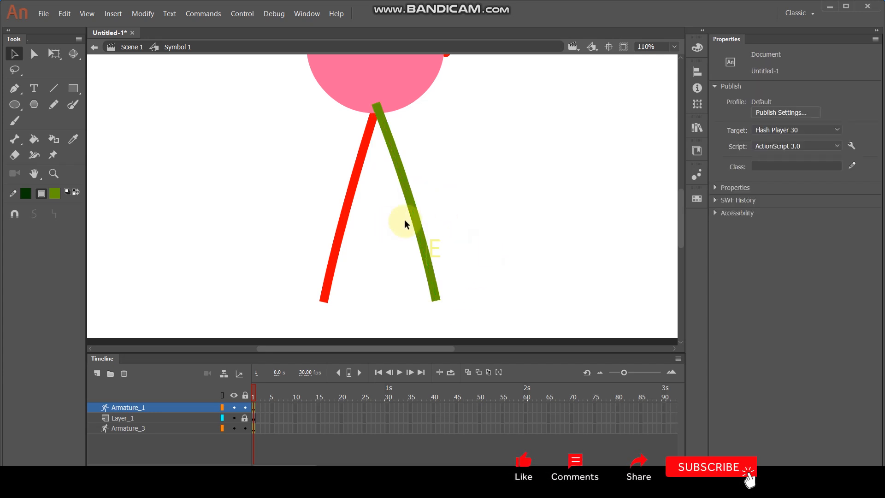
Step: Insert keyframes at frame 30 across Armature_1, Layer_1 and Armature_3
scroll(450, 201, down, 2)
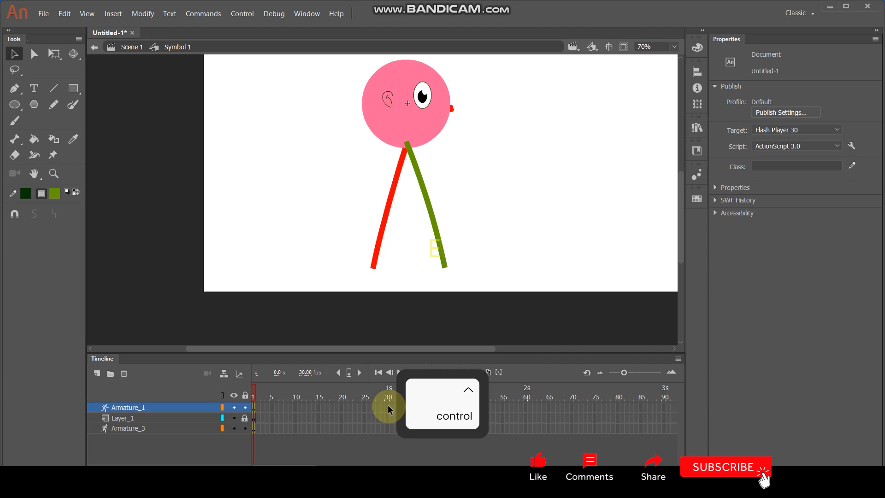
drag(387, 408, 387, 434)
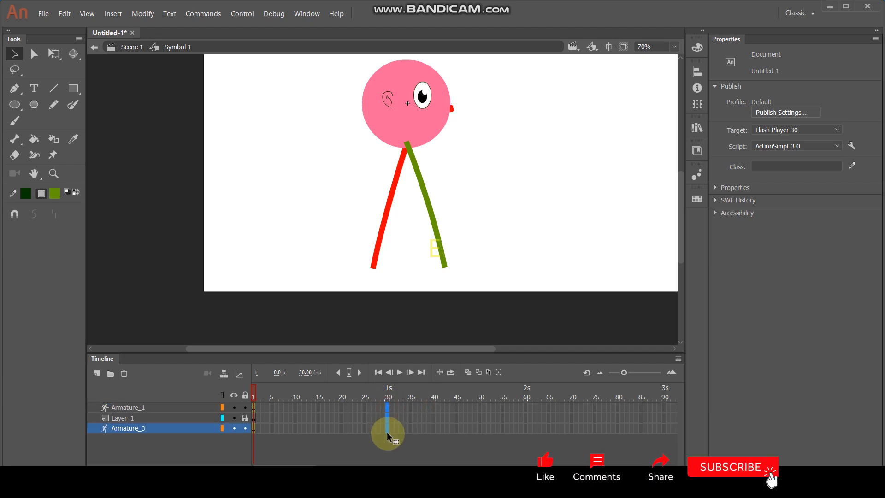
key(F6)
scroll(340, 432, right, 5)
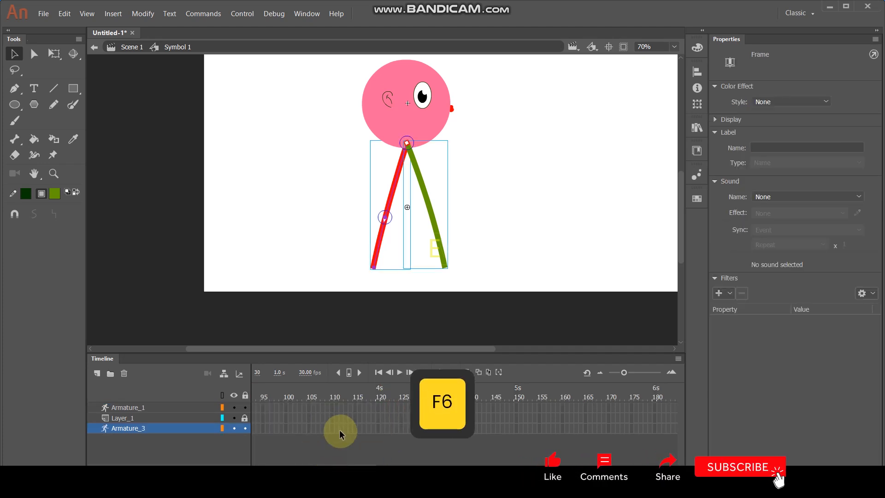
Step: Insert keyframes at frame 15 across Armature_1, Layer_1 and Armature_3
drag(337, 468, 269, 469)
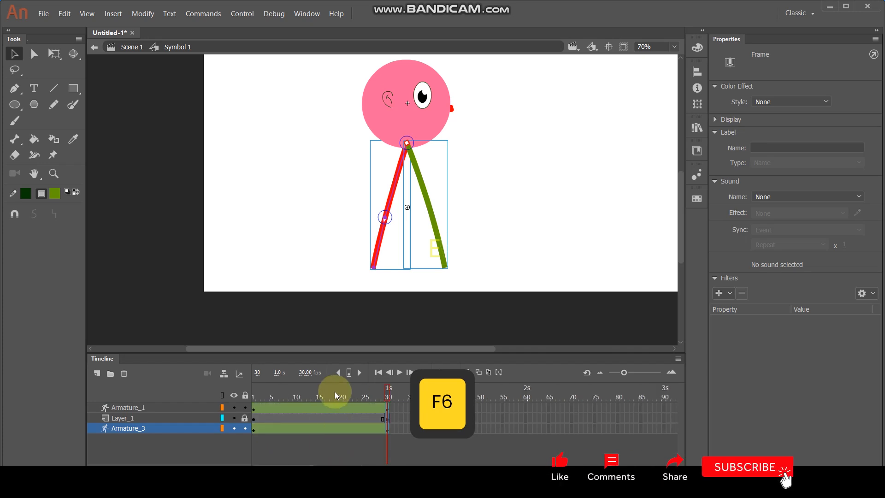
drag(319, 409, 321, 431)
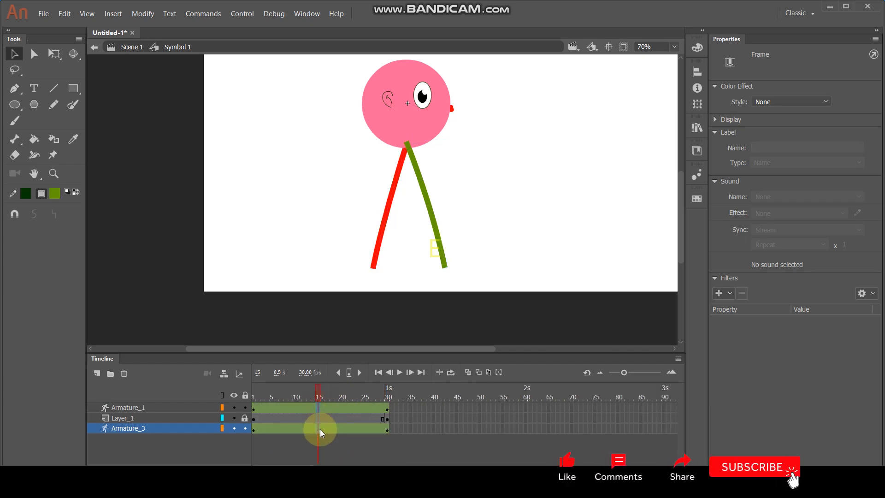
key(F6)
click(495, 244)
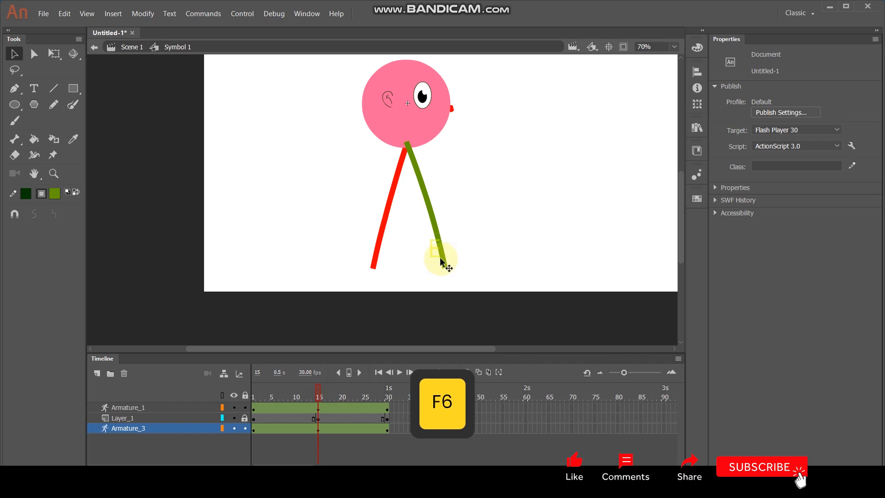
Step: Reverse the stride at frame 15 by swinging the green leg backward and the red leg forward
click(445, 266)
drag(447, 269, 457, 291)
click(480, 243)
click(374, 261)
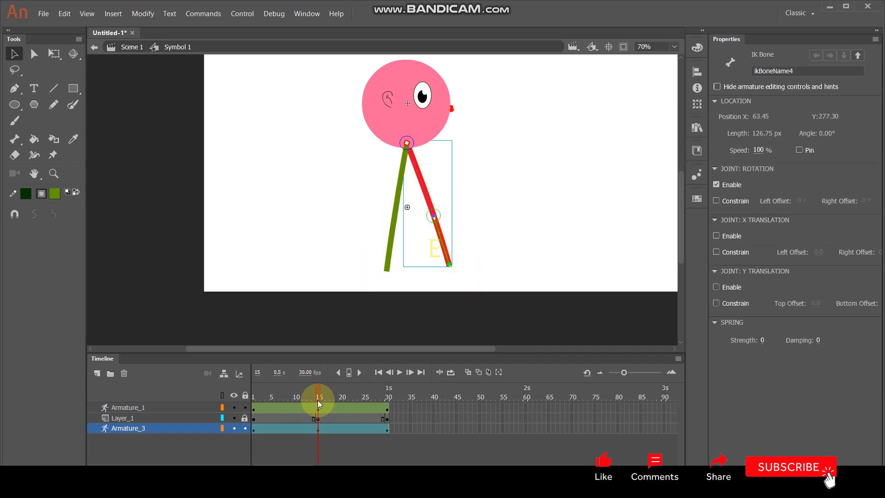
Step: Pose the red leg at frame 7 with its knee bent and its foot lifted backward
drag(317, 396, 245, 417)
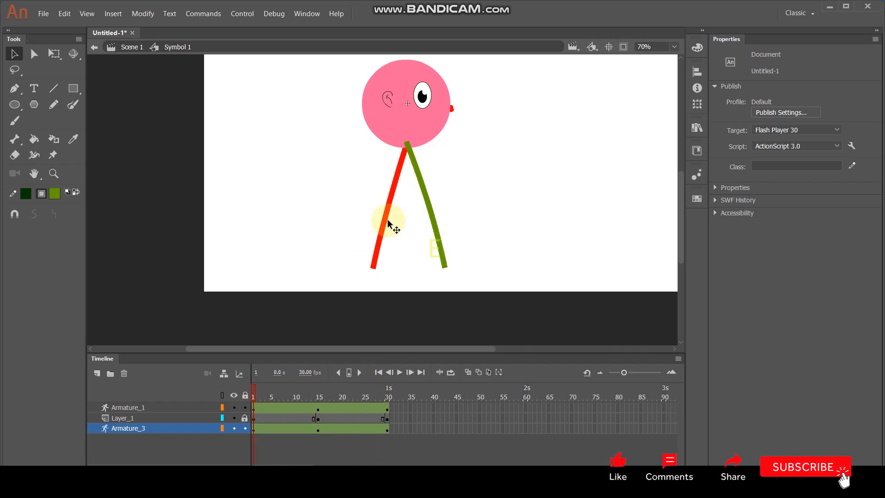
drag(255, 393, 283, 394)
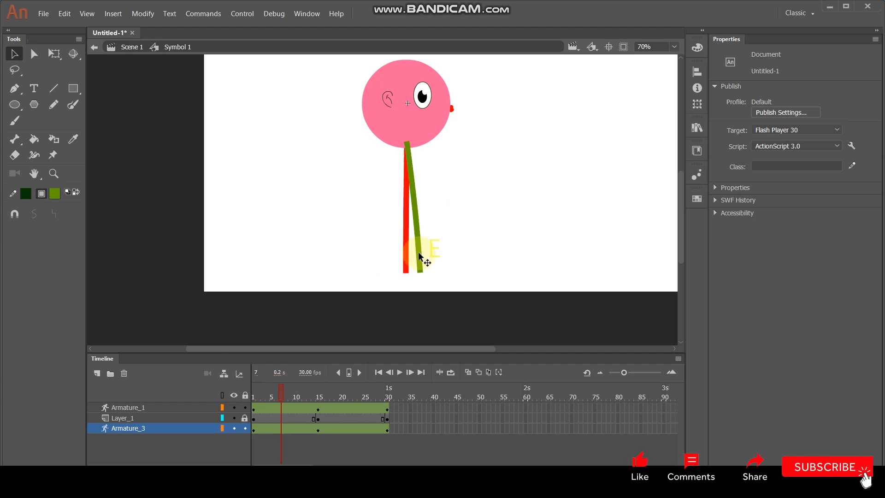
click(406, 270)
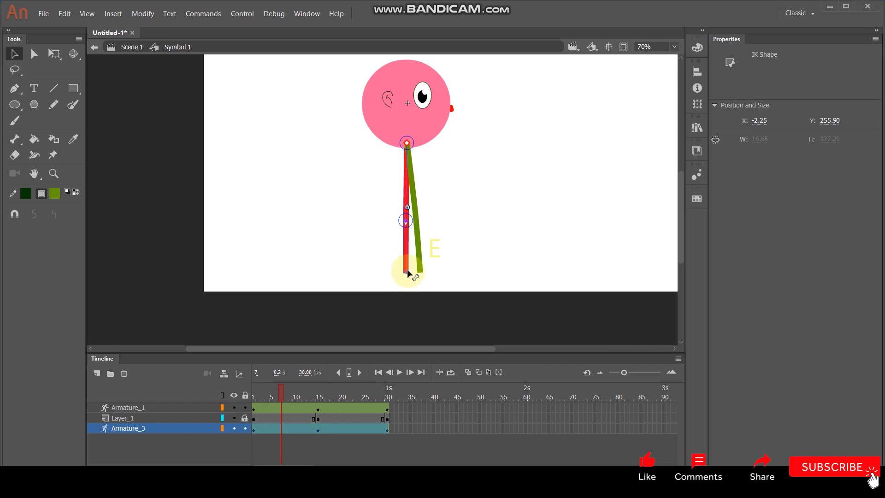
drag(395, 257, 387, 247)
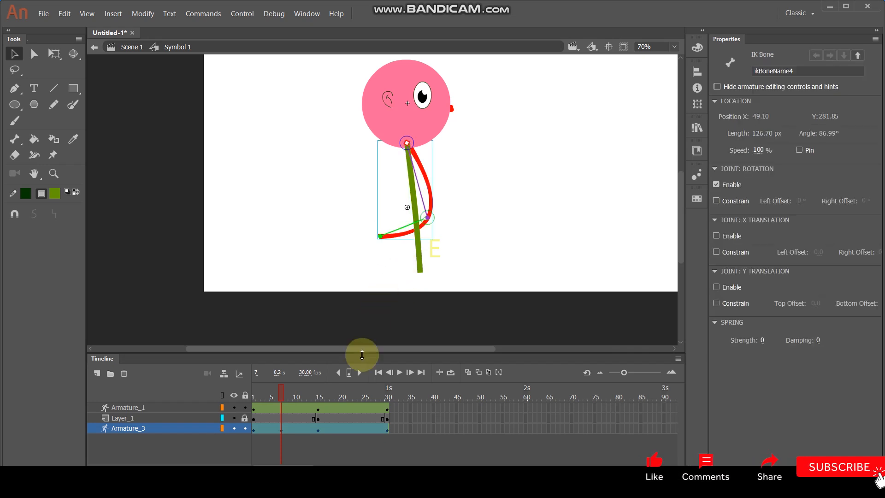
Step: Pose the green leg at frame 23 with its knee bent and foot lifted backward, and play the walk cycle
drag(283, 394, 358, 405)
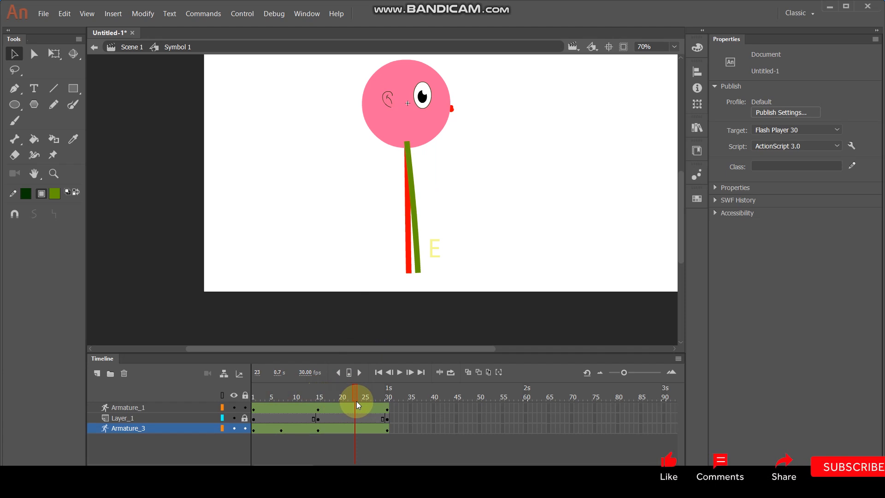
drag(348, 395, 322, 402)
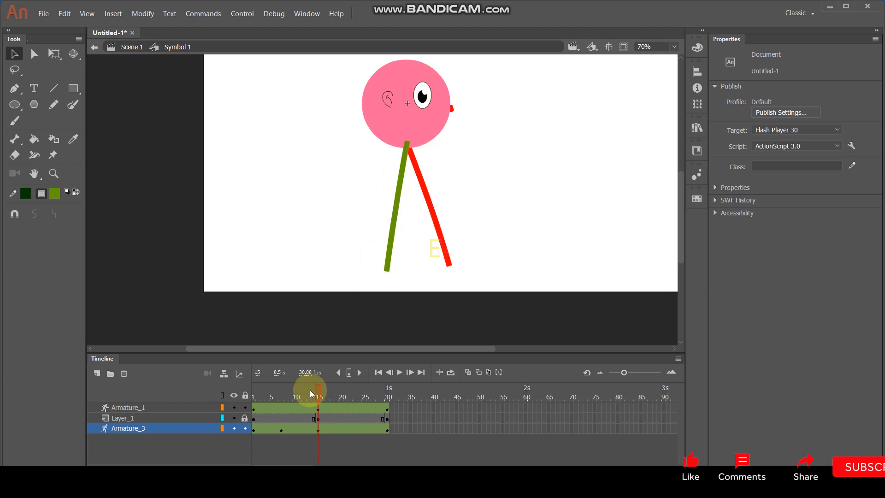
drag(319, 394, 360, 401)
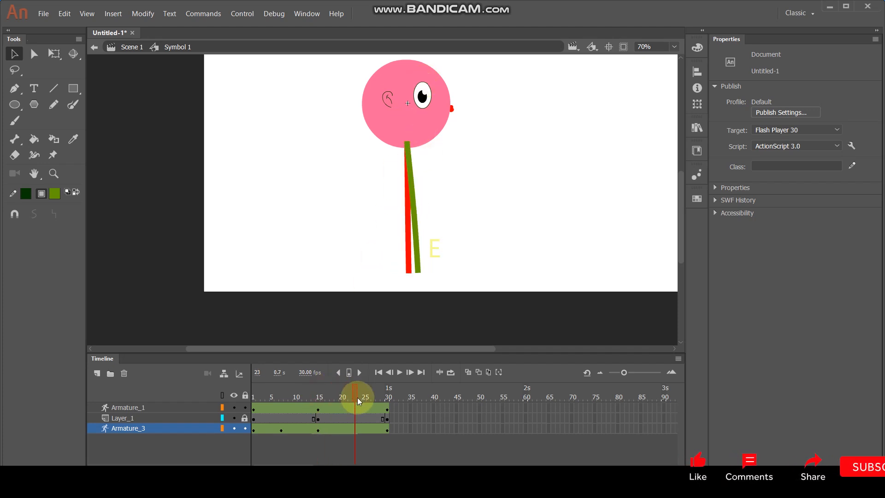
click(420, 269)
drag(418, 274, 369, 234)
click(476, 234)
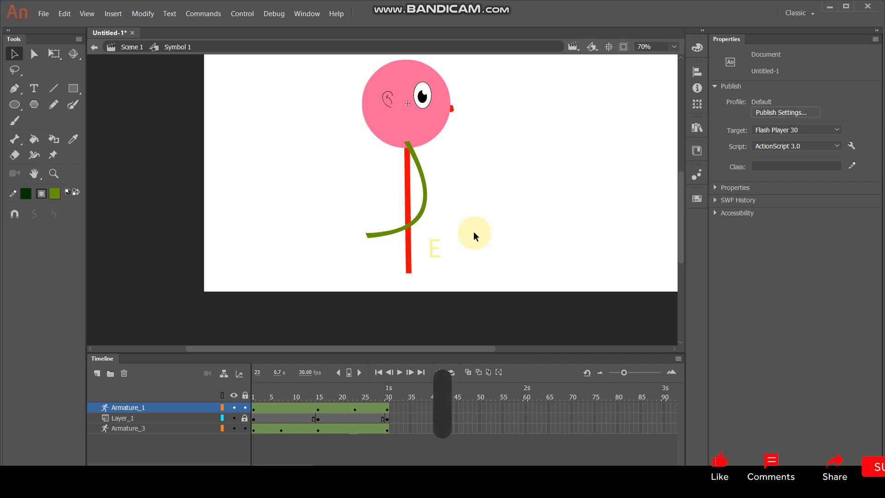
key(Return)
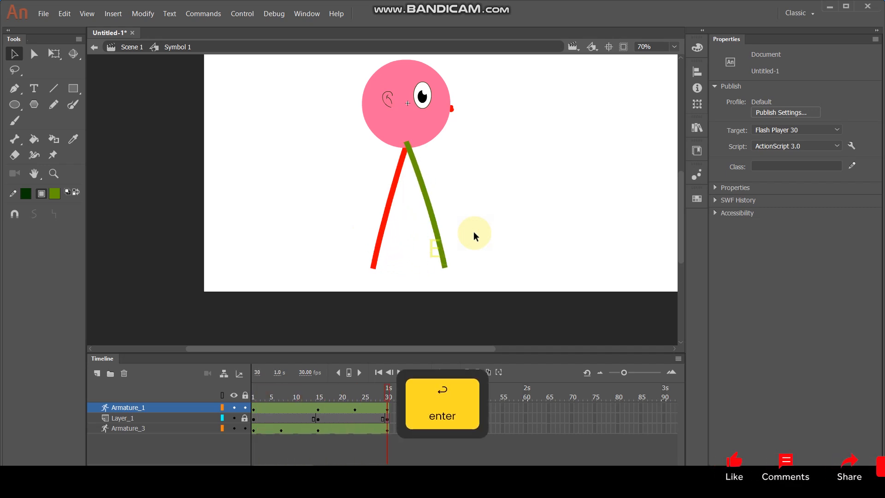
Step: Return to Scene 1 and place the character off stage beyond the left edge, at about X -230, Y 261
double_click(532, 160)
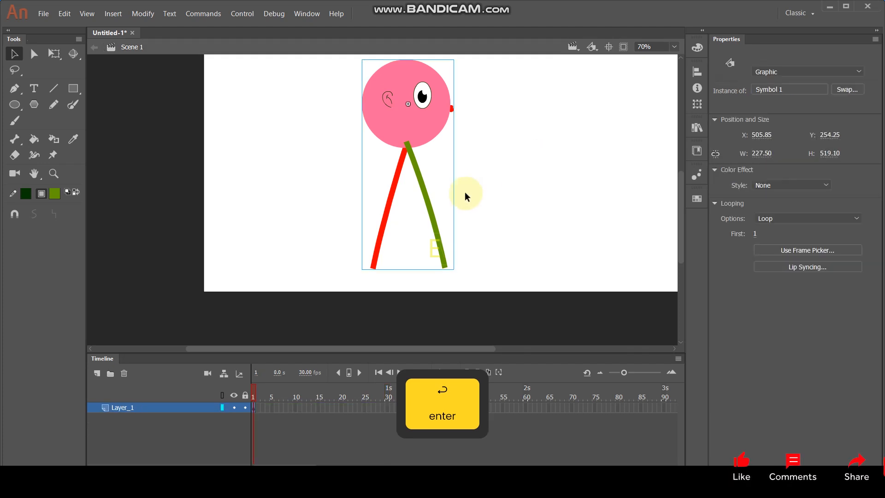
drag(392, 131, 154, 133)
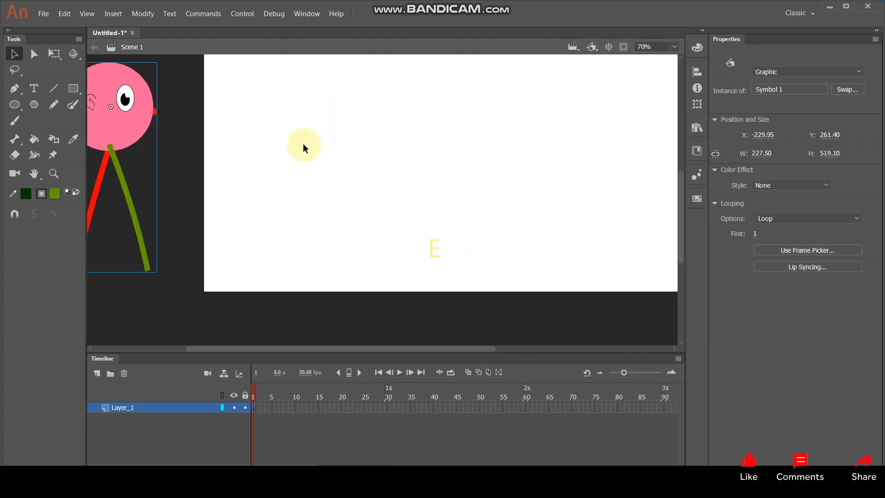
Step: Insert a keyframe at frame 210 of Layer_1 and move the character off stage beyond the right edge
drag(272, 467, 328, 468)
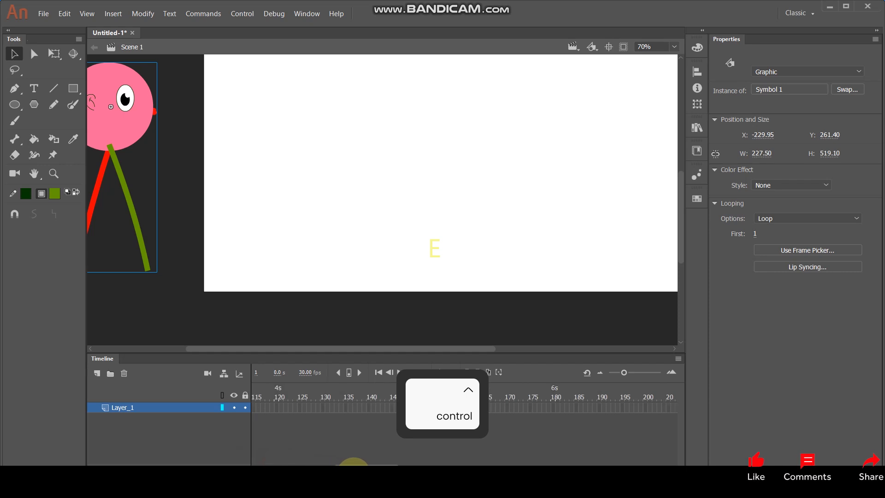
click(603, 408)
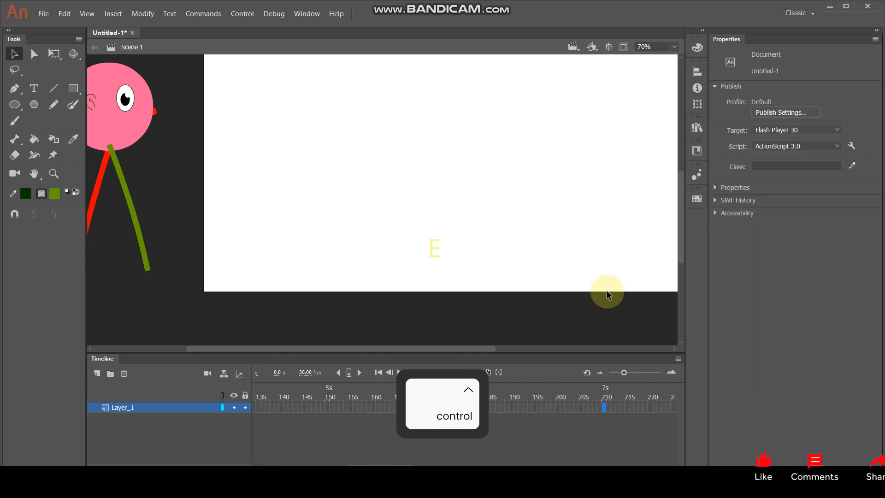
key(F6)
scroll(395, 179, down, 3)
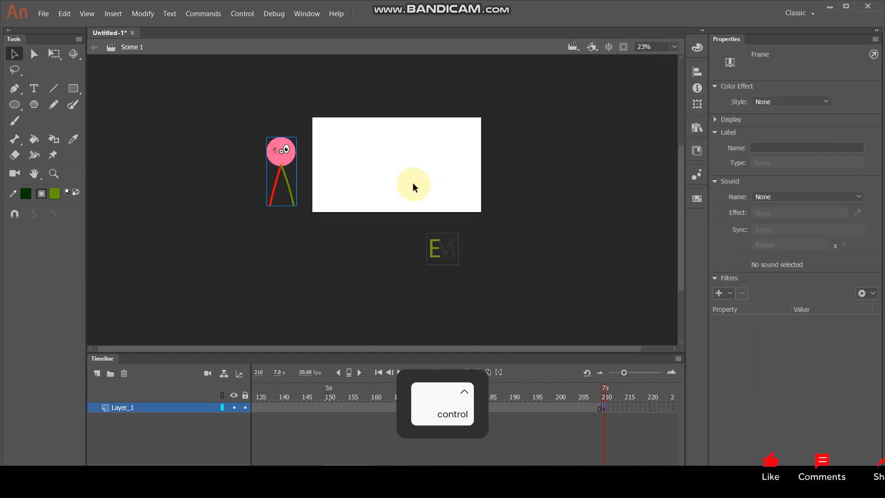
scroll(235, 134, up, 2)
drag(119, 183, 607, 178)
Step: Create a classic tween between the two Layer_1 keyframes and test the movie
right_click(341, 408)
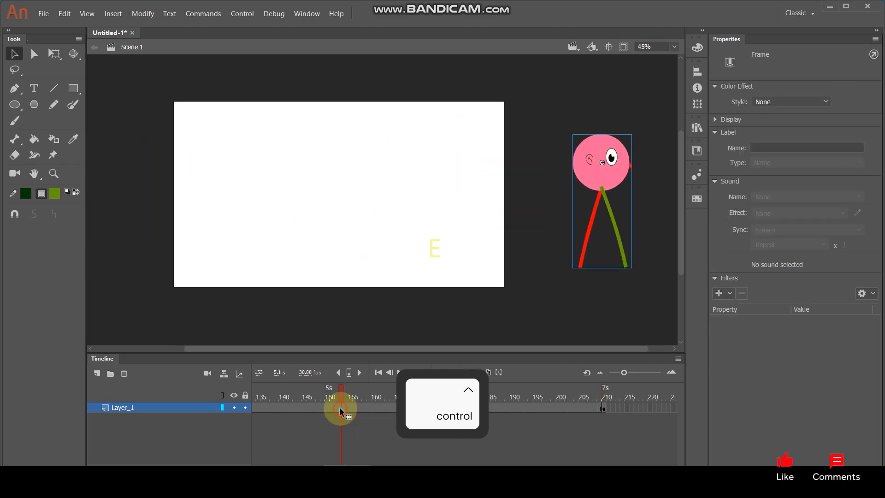
click(395, 150)
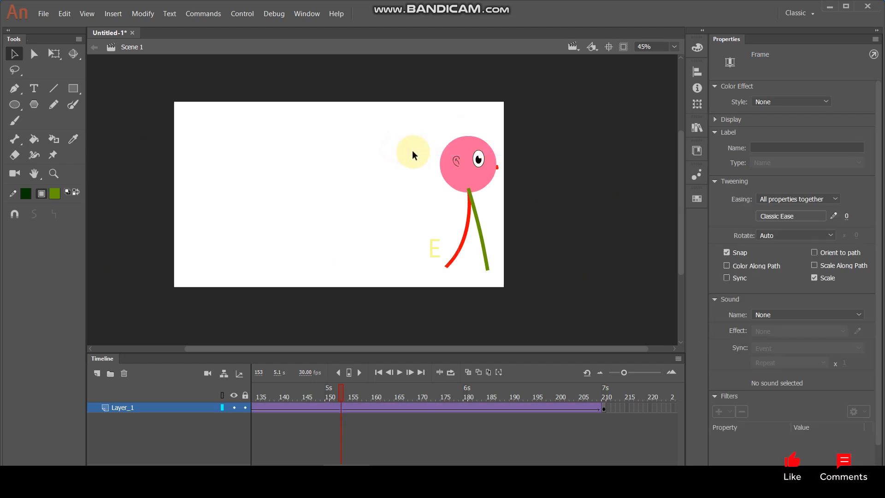
key(ctrl+Return)
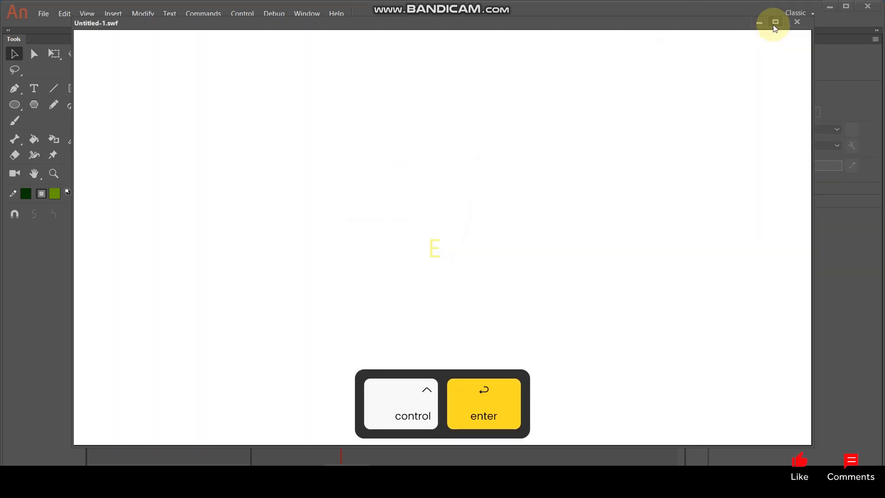